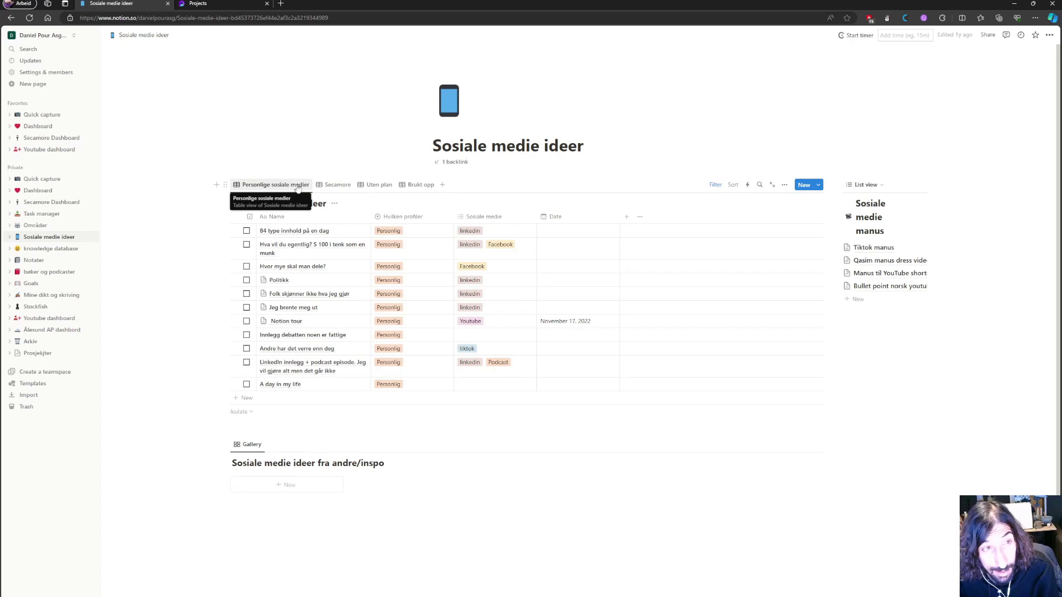
- Browse the database's Secamore, Uten plan and Brukt opp views, then return to Personlige sosiale medier
click(331, 187)
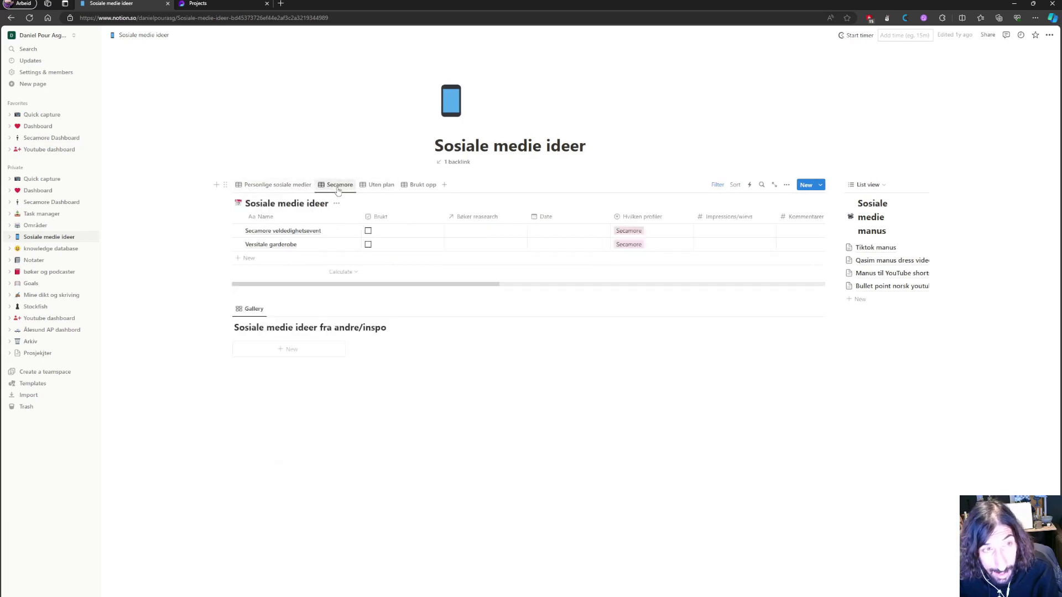
double_click(381, 187)
click(369, 161)
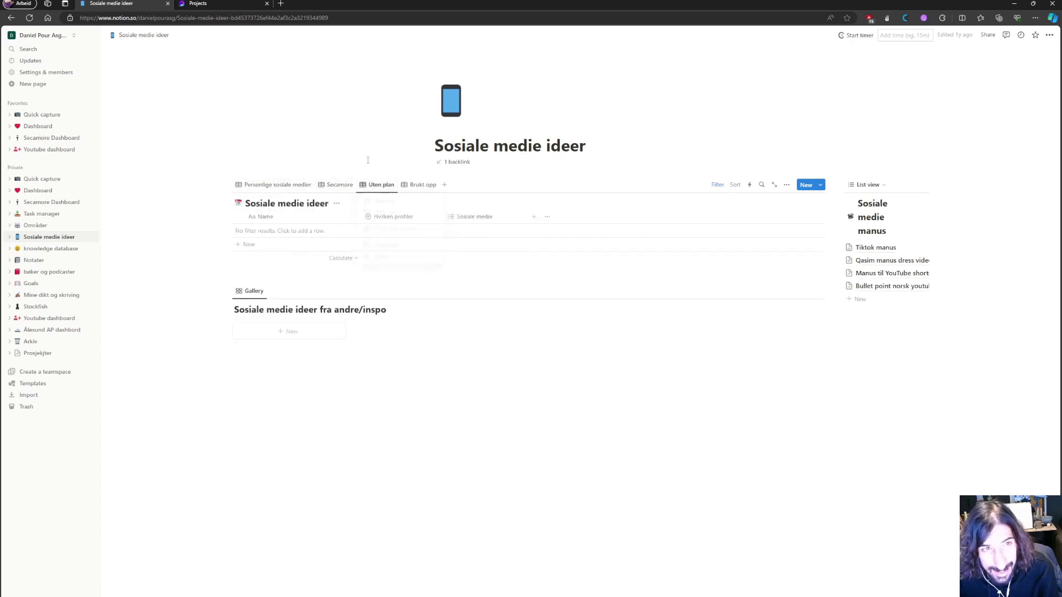
click(416, 187)
click(416, 187)
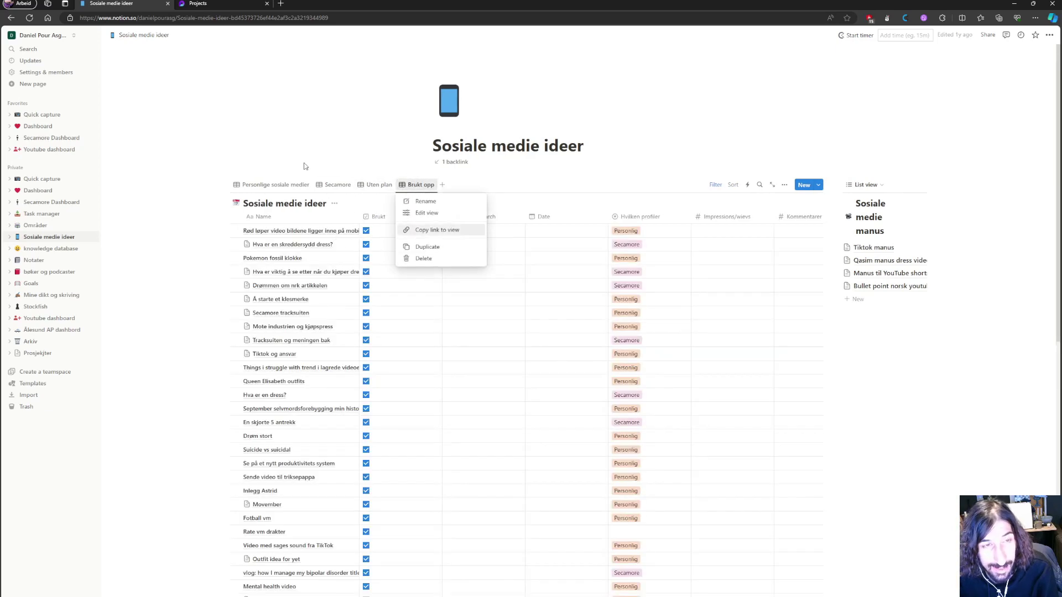
click(273, 186)
click(279, 188)
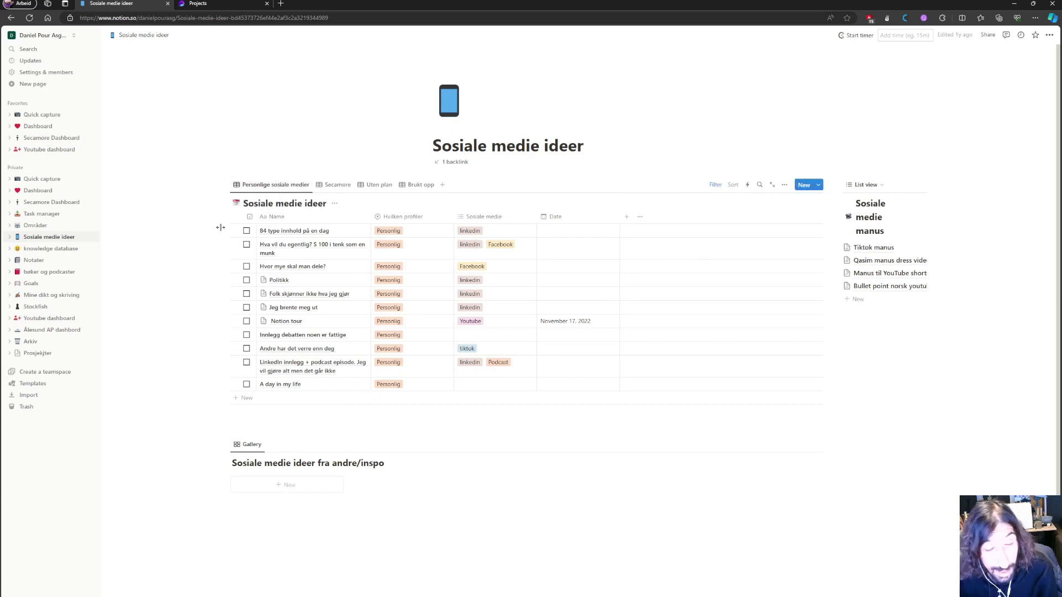
- Open the Dashboard, follow its Sosiale medie ideer link, scroll the platform tables, then switch to Loop
click(51, 194)
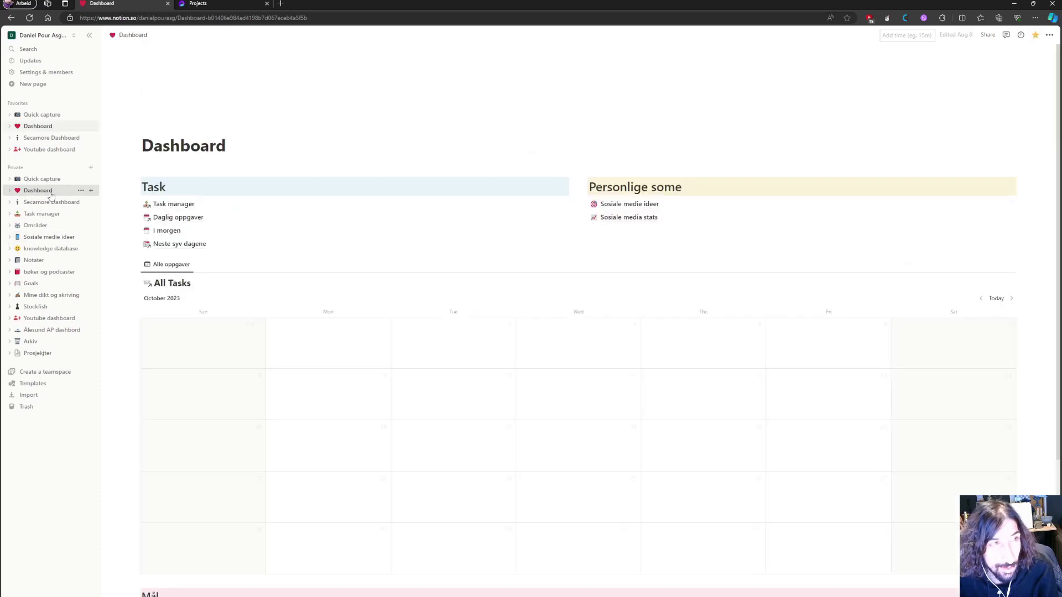
click(623, 206)
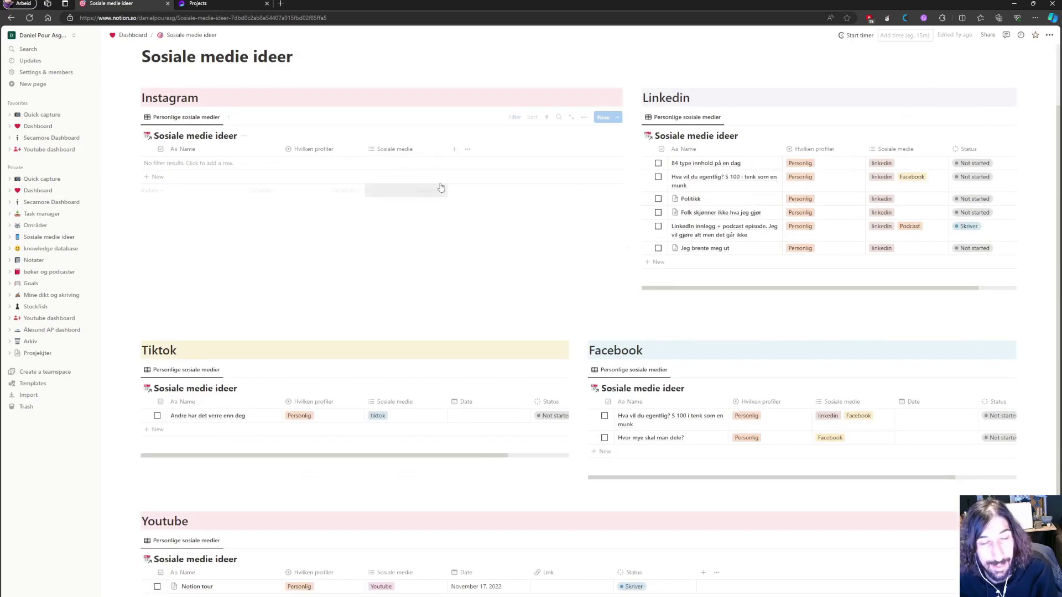
scroll(527, 330, down, 3)
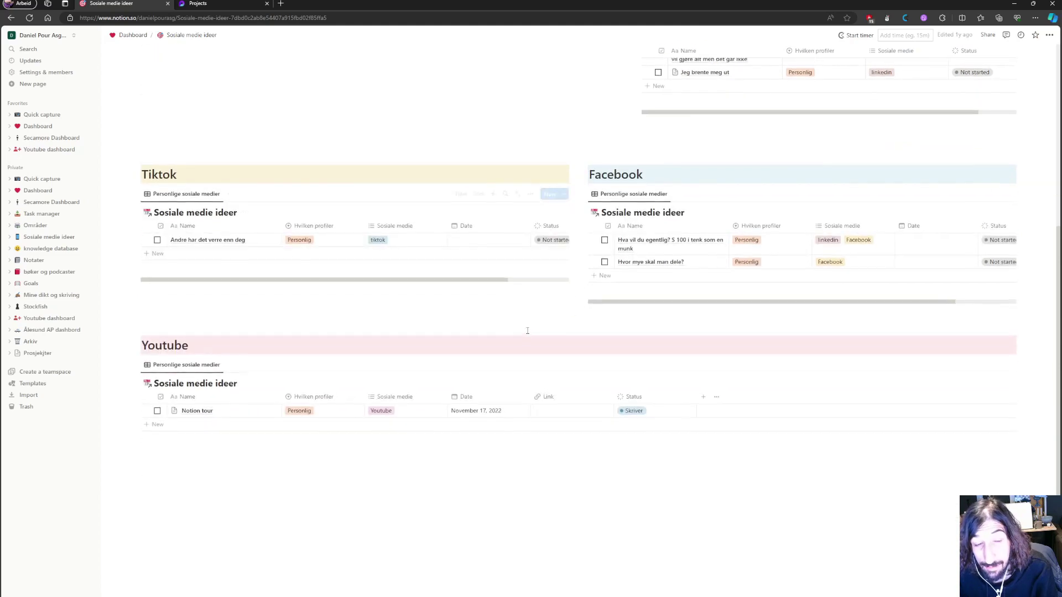
scroll(527, 331, up, 5)
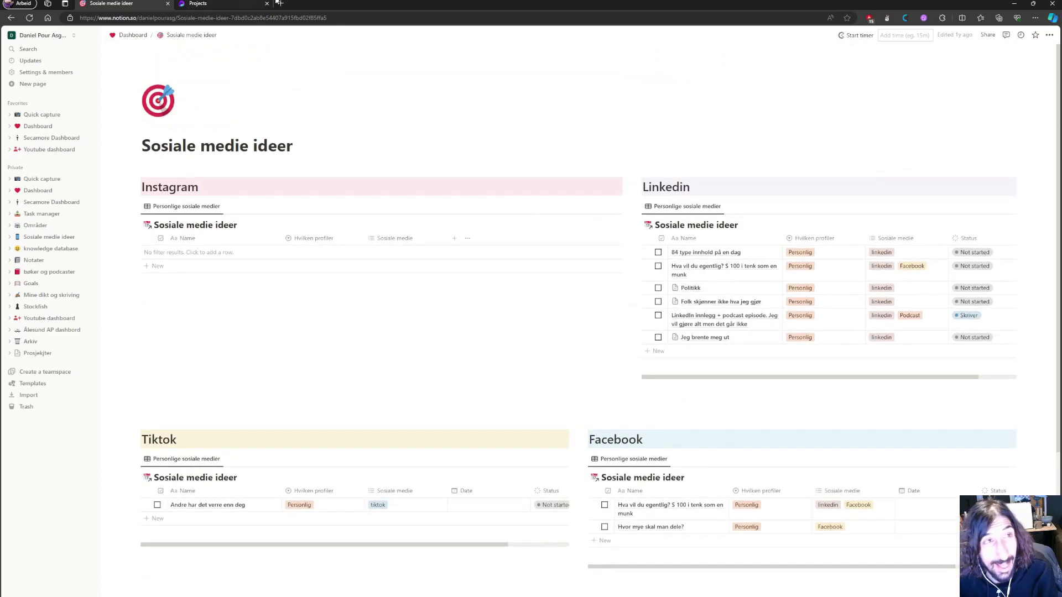
click(266, 3)
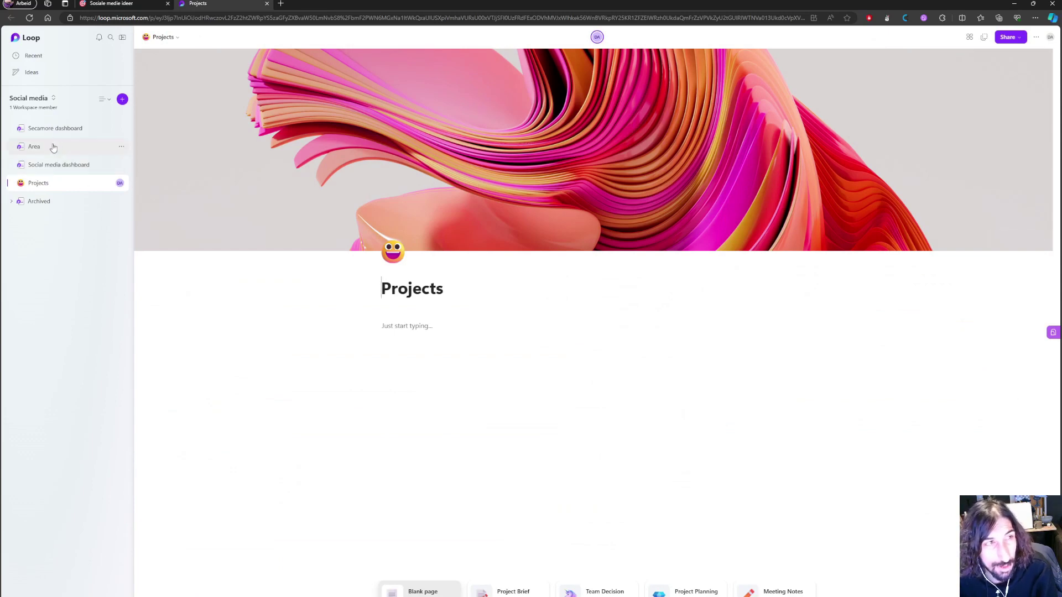
- Open Social media dashboard, check Secamore dashboard, then return to Social media dashboard
click(64, 166)
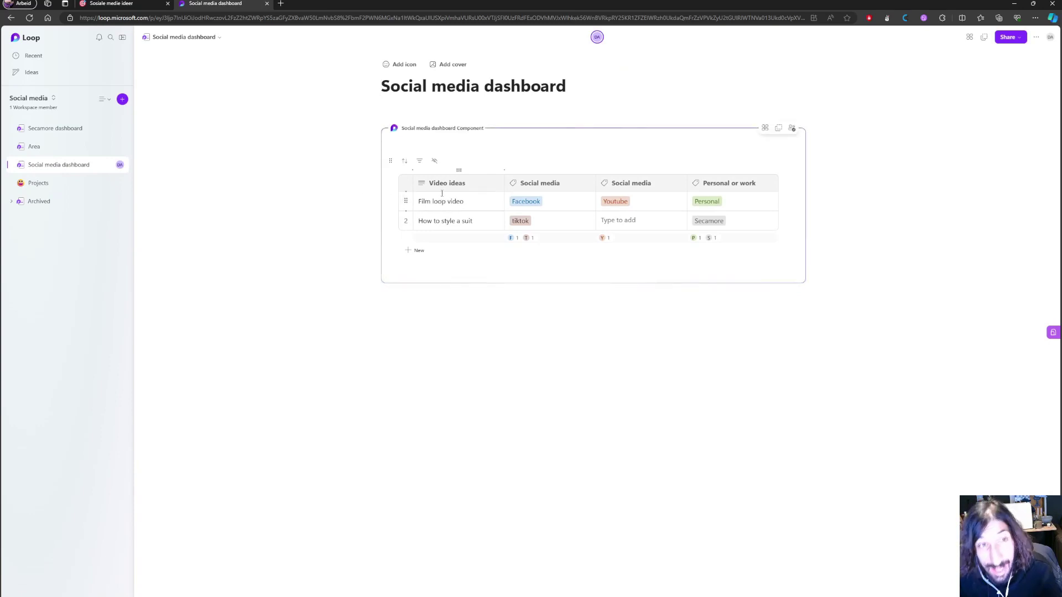
click(81, 135)
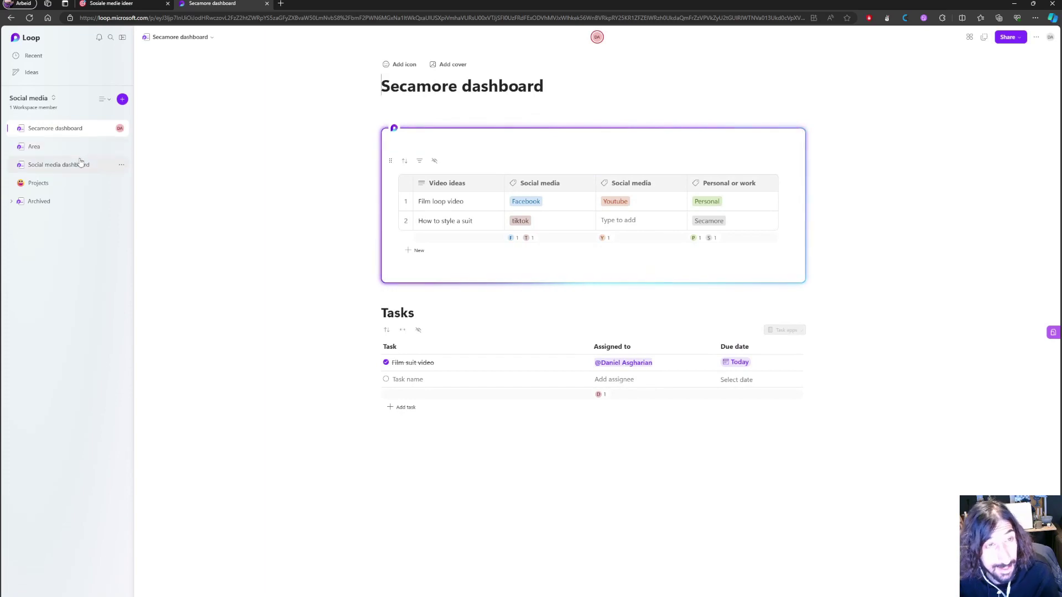
click(80, 165)
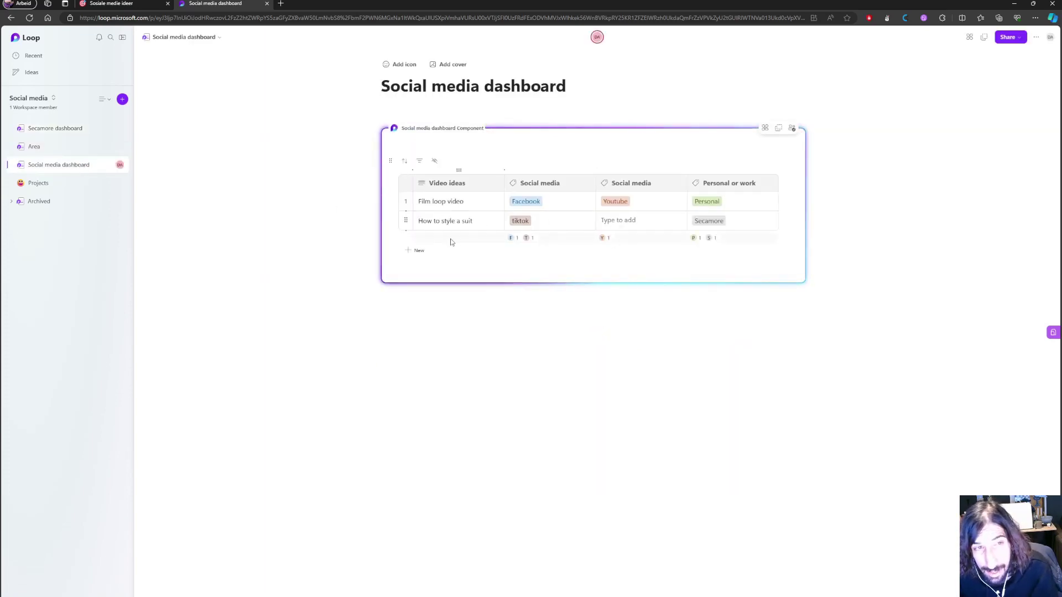
- Filter the video ideas table to Social media Is Facebook, then view the Secamore dashboard
click(420, 161)
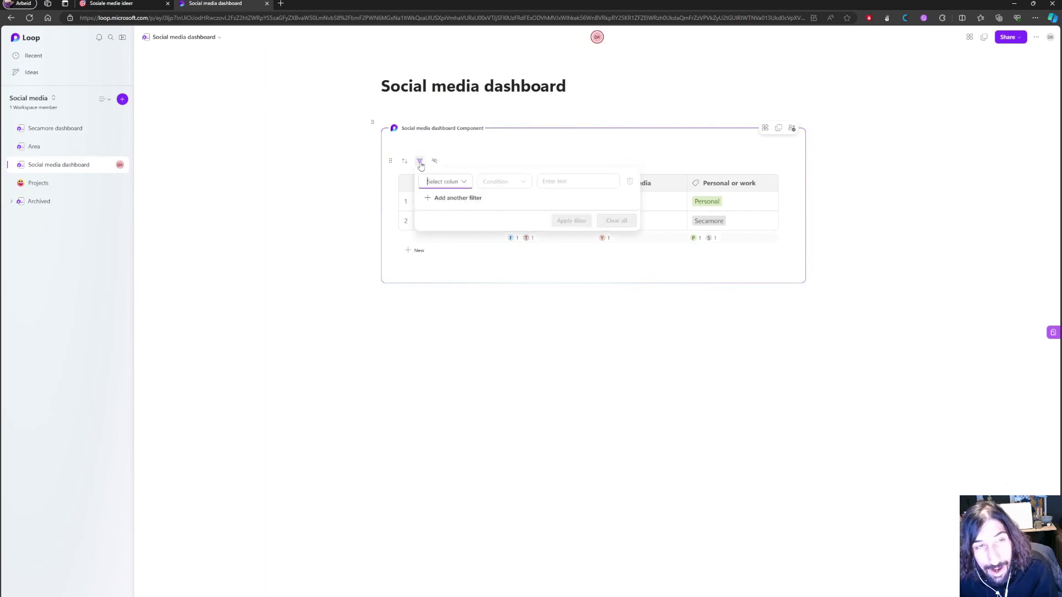
click(462, 183)
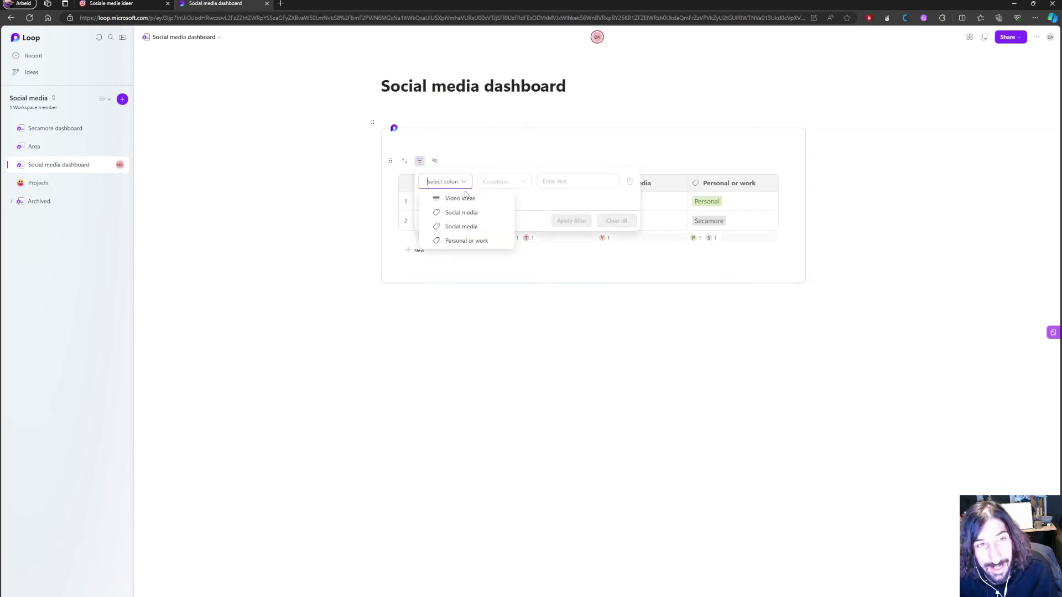
click(480, 227)
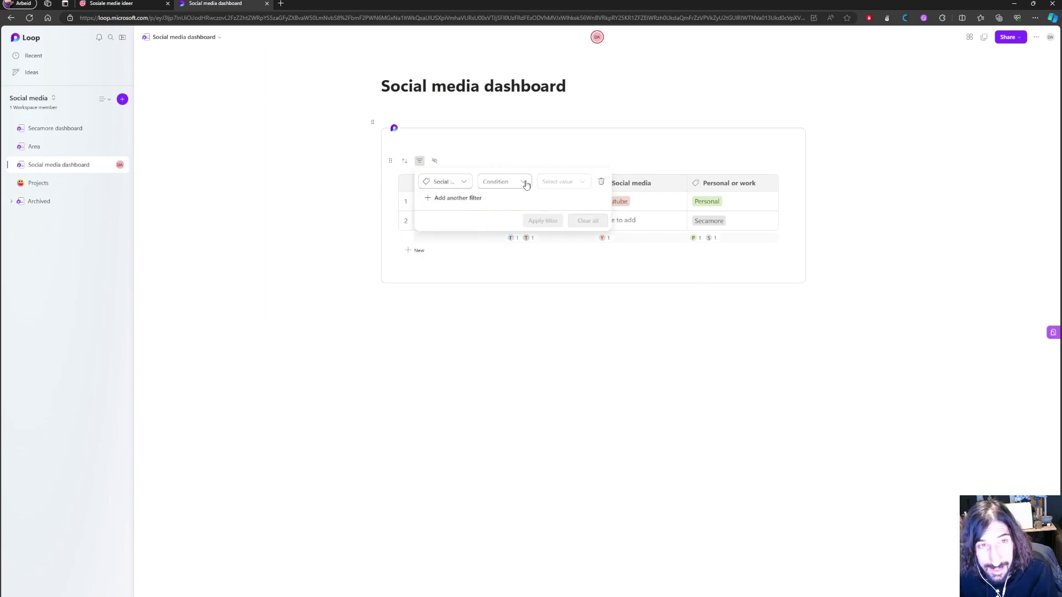
click(520, 184)
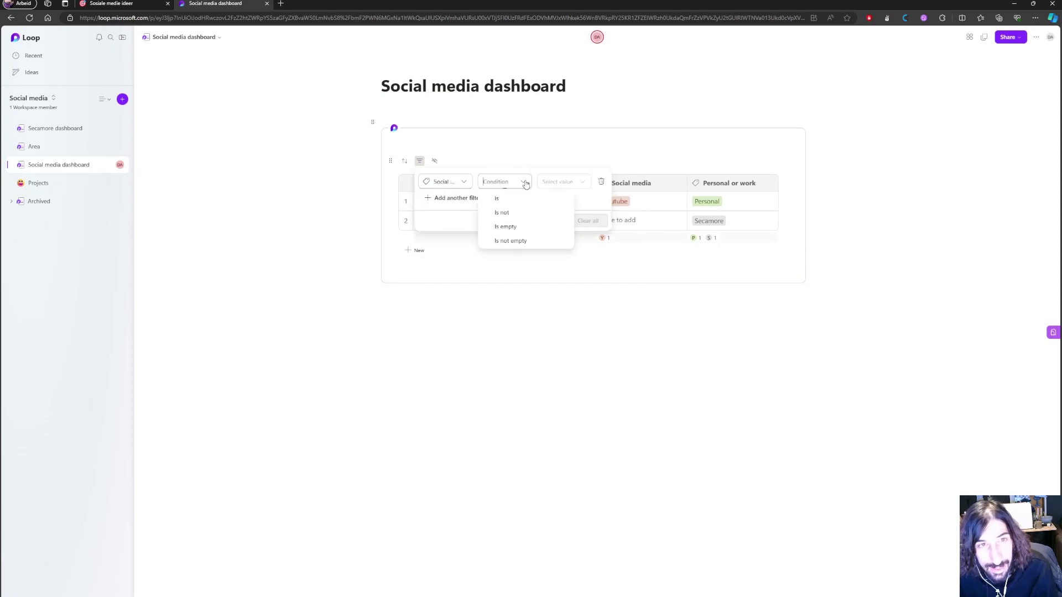
click(518, 208)
click(574, 181)
click(555, 198)
click(531, 222)
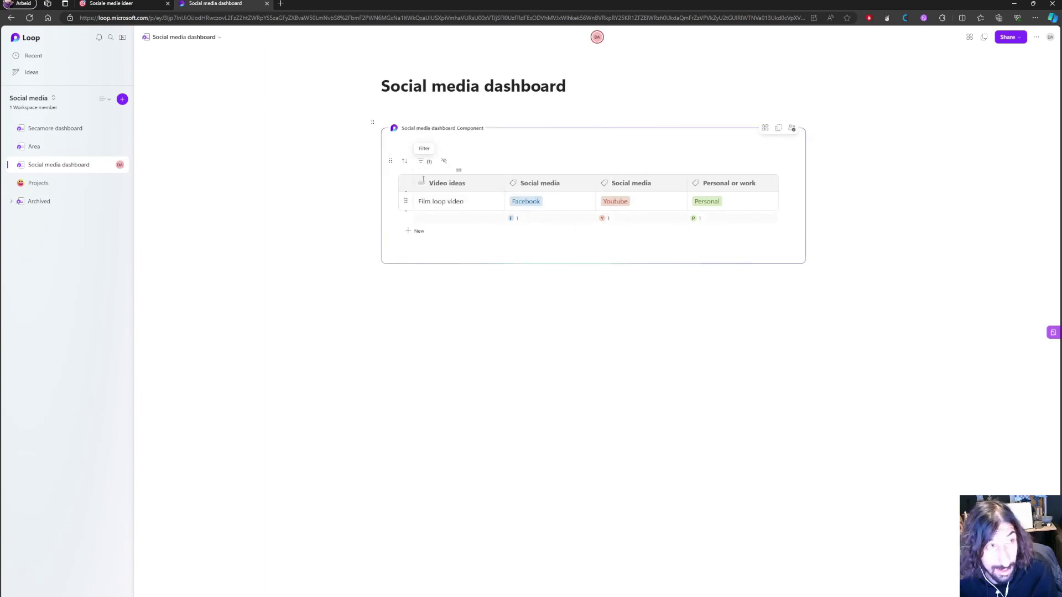
click(68, 130)
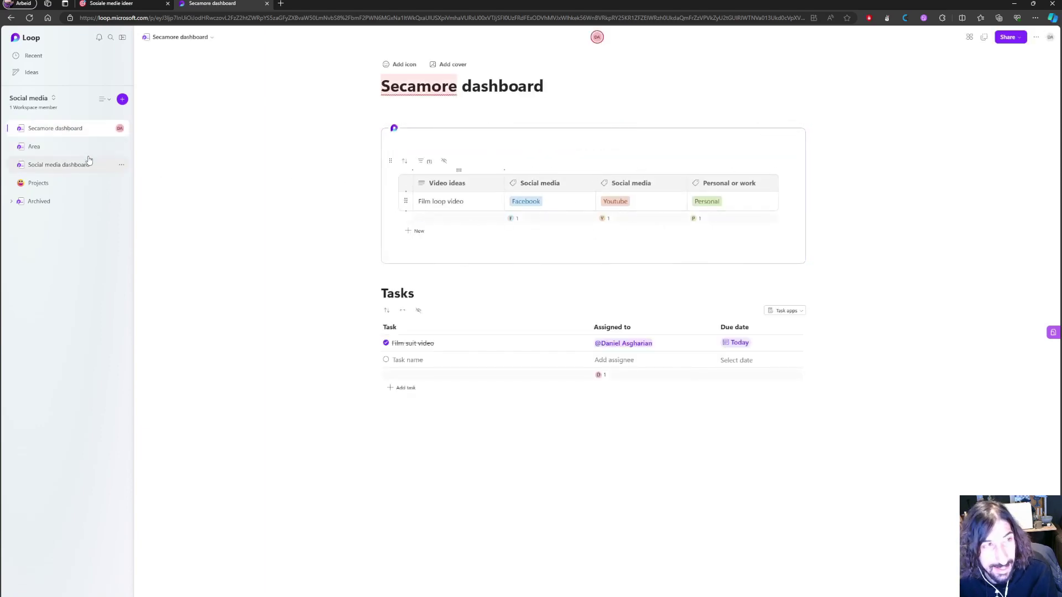
- Compare the filtered table on Social media dashboard, then return to the Notion Sosiale medie ideer page
click(60, 164)
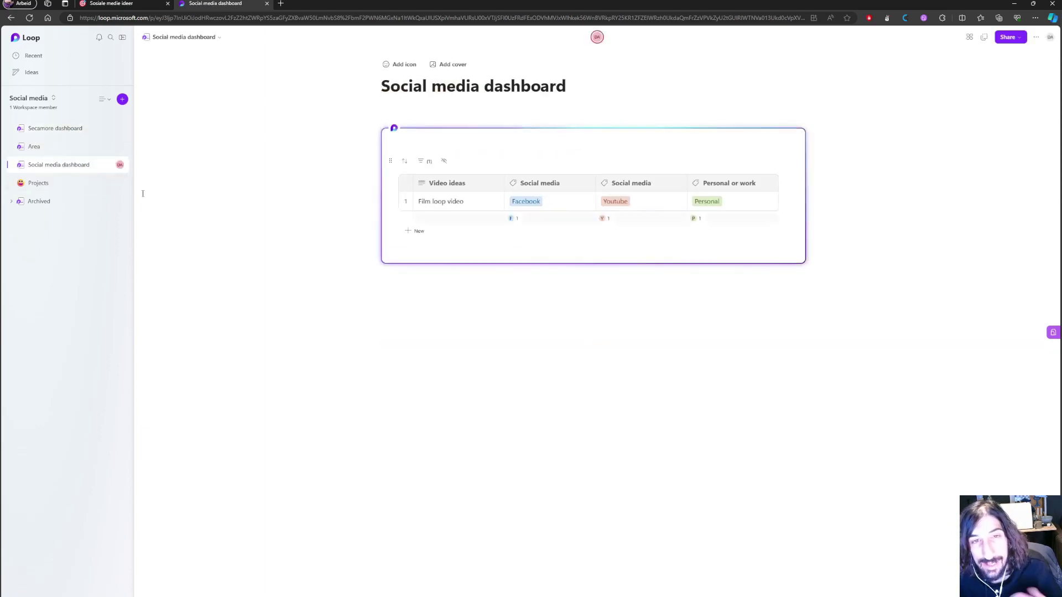
click(117, 2)
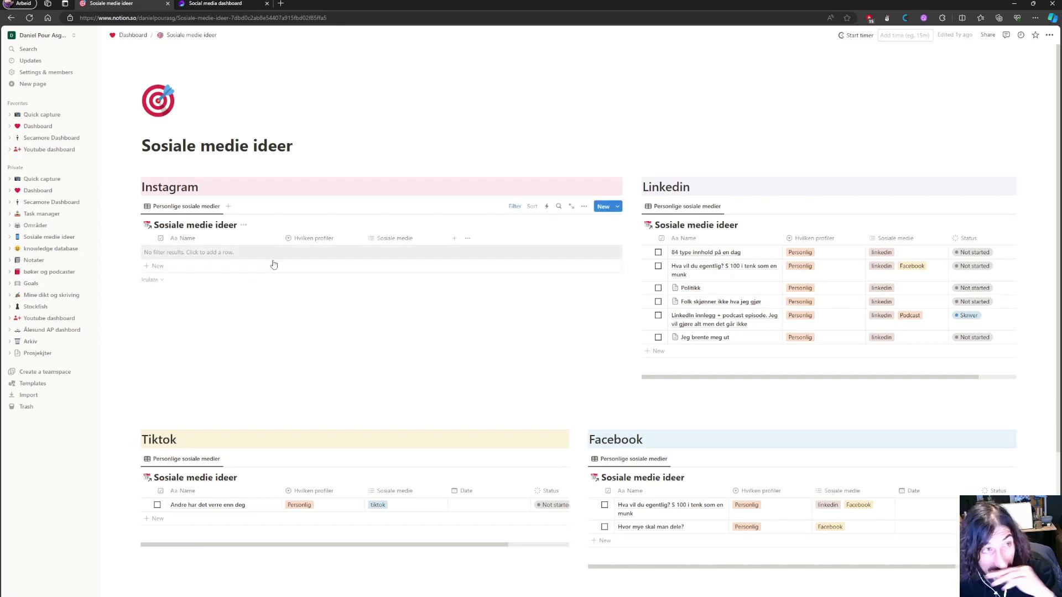
- Glance at the Loop dashboard, then come back to Notion and open its Dashboard page
click(224, 6)
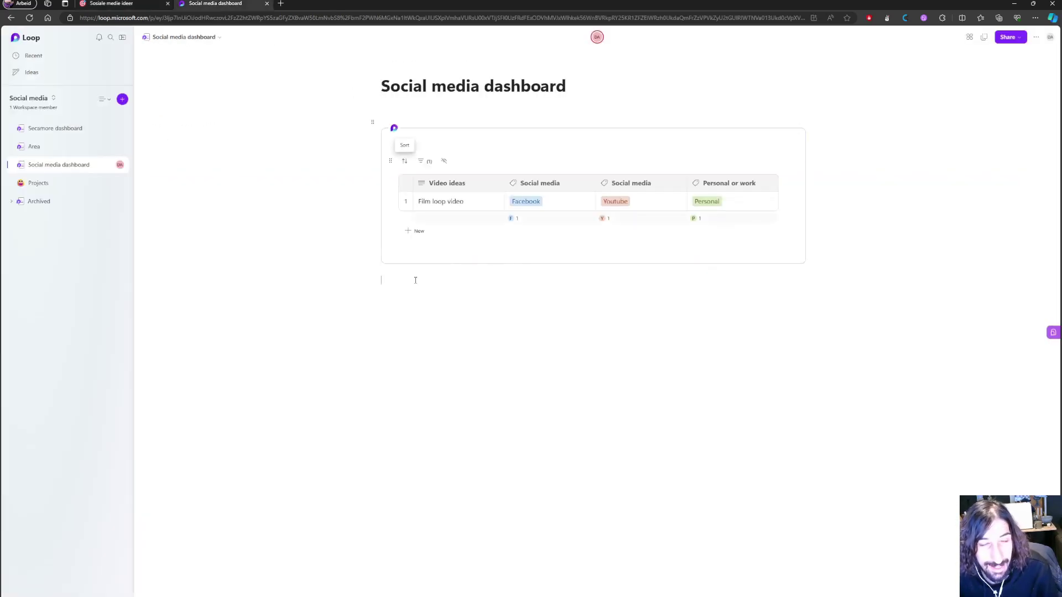
click(133, 5)
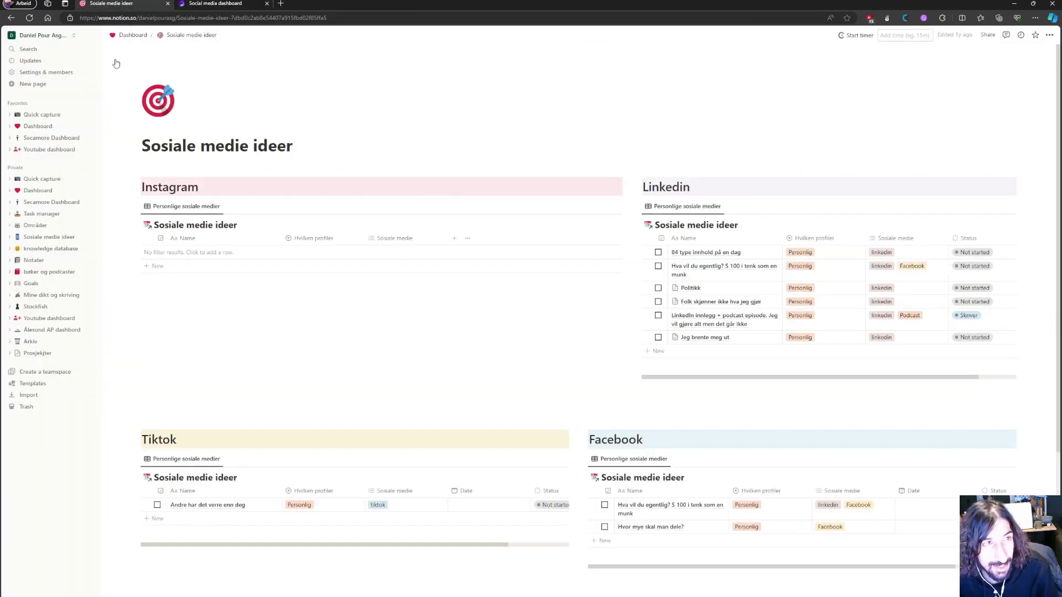
click(43, 192)
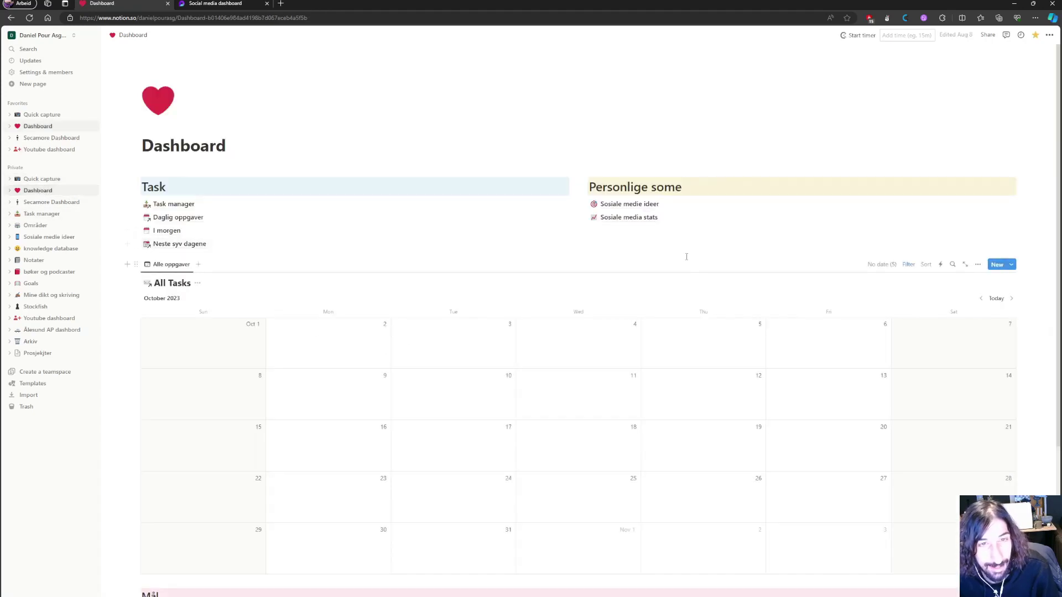
- Start a slash-command block under Personlige some, browse its block types, then discard it
click(701, 237)
text(/)
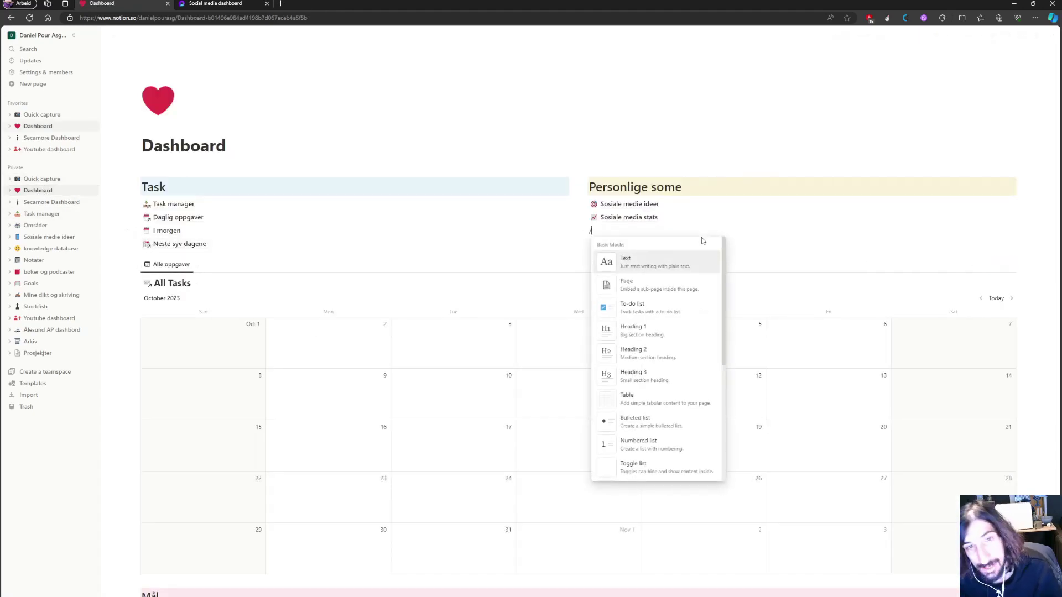
scroll(672, 369, down, 3)
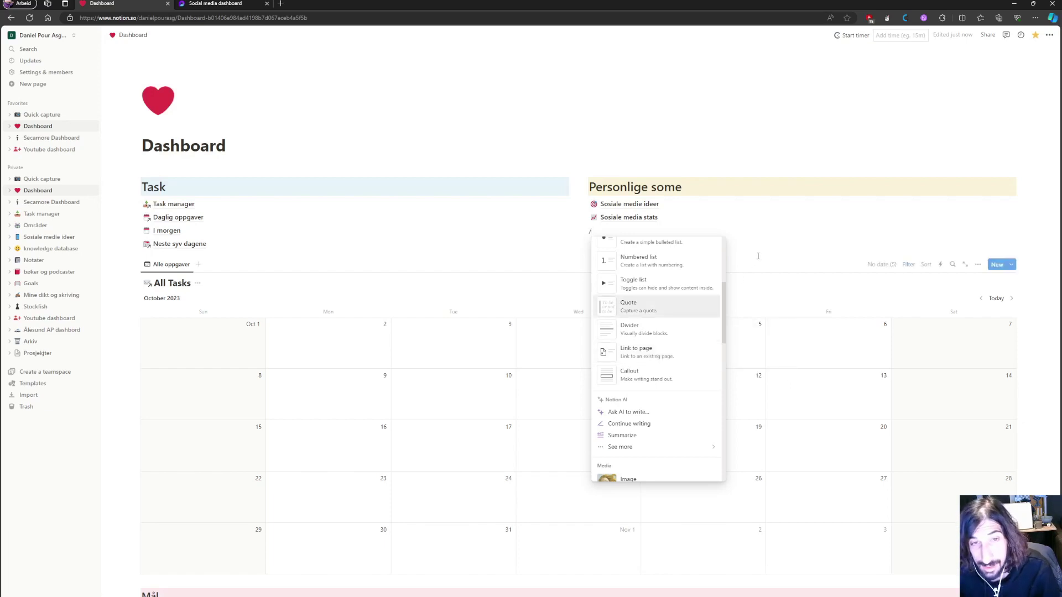
click(738, 246)
key(BackSpace)
key(BackSpace)
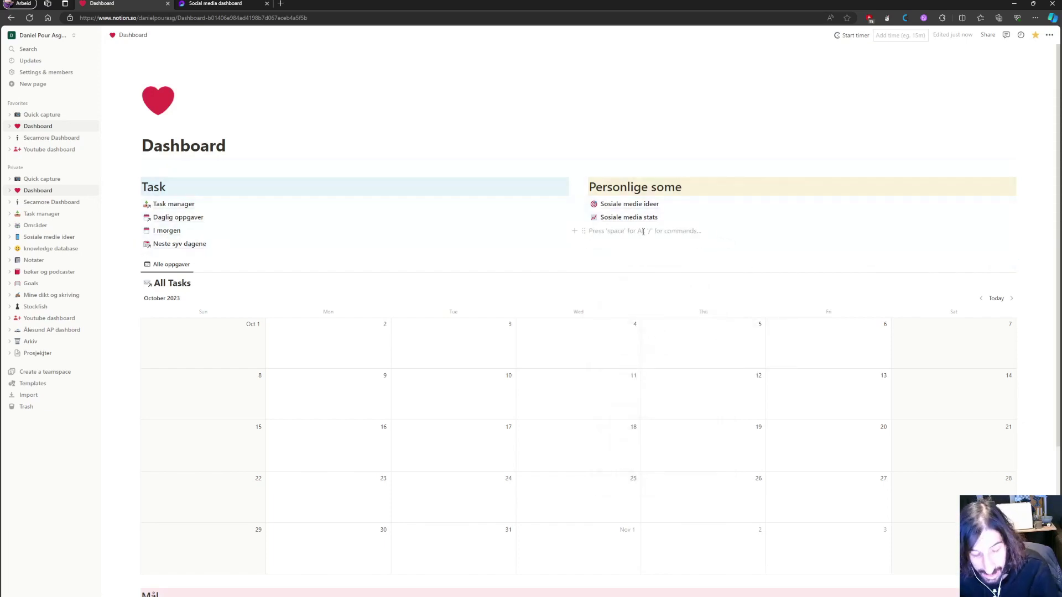
- Visit Sosiale medie ideer and back, scroll the Dashboard, then switch to the Loop Social media dashboard
click(625, 205)
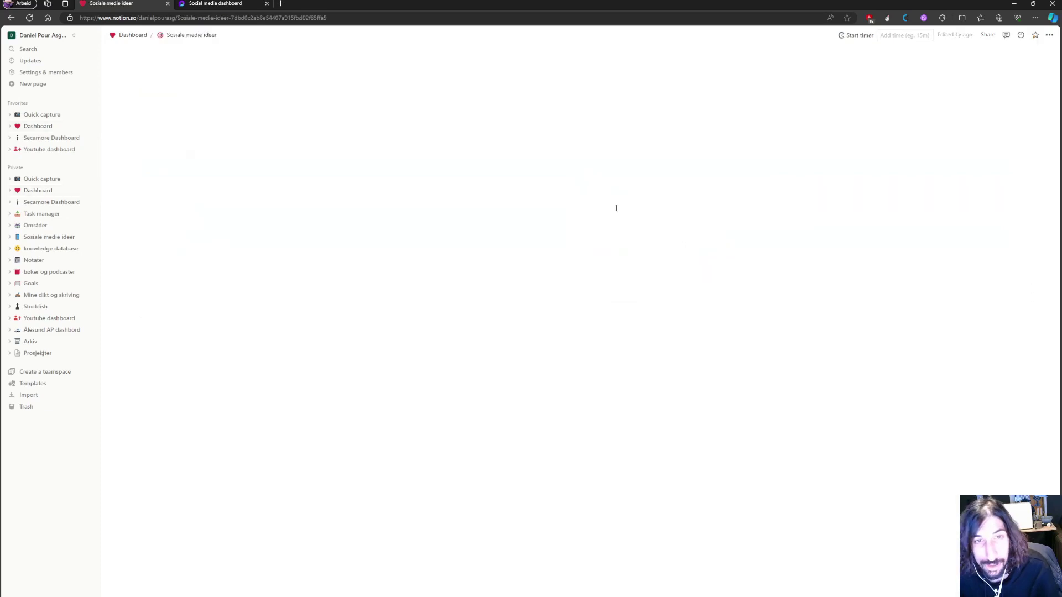
key(alt+Left)
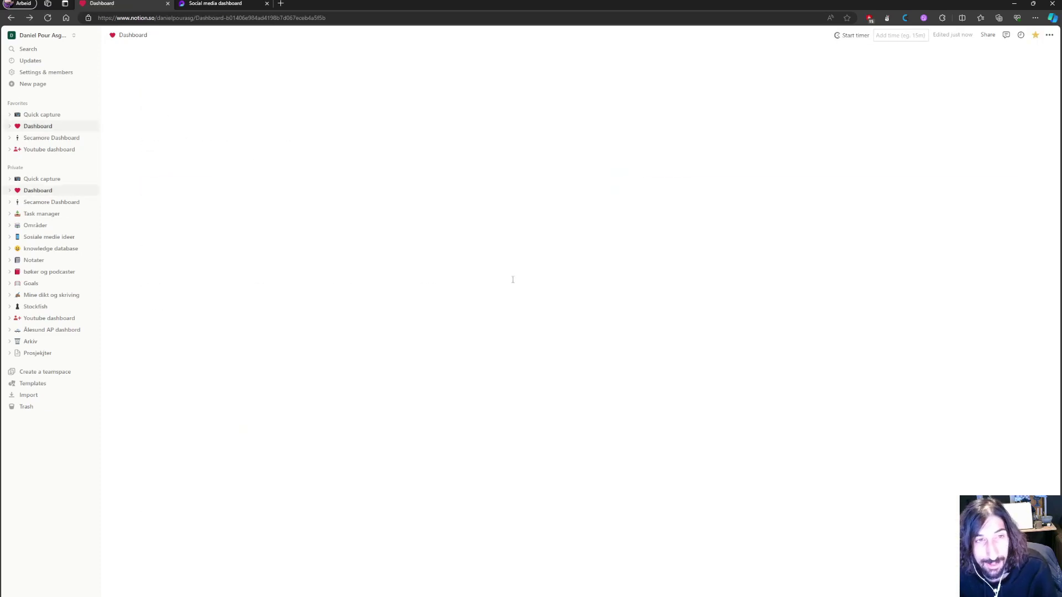
scroll(476, 289, down, 1)
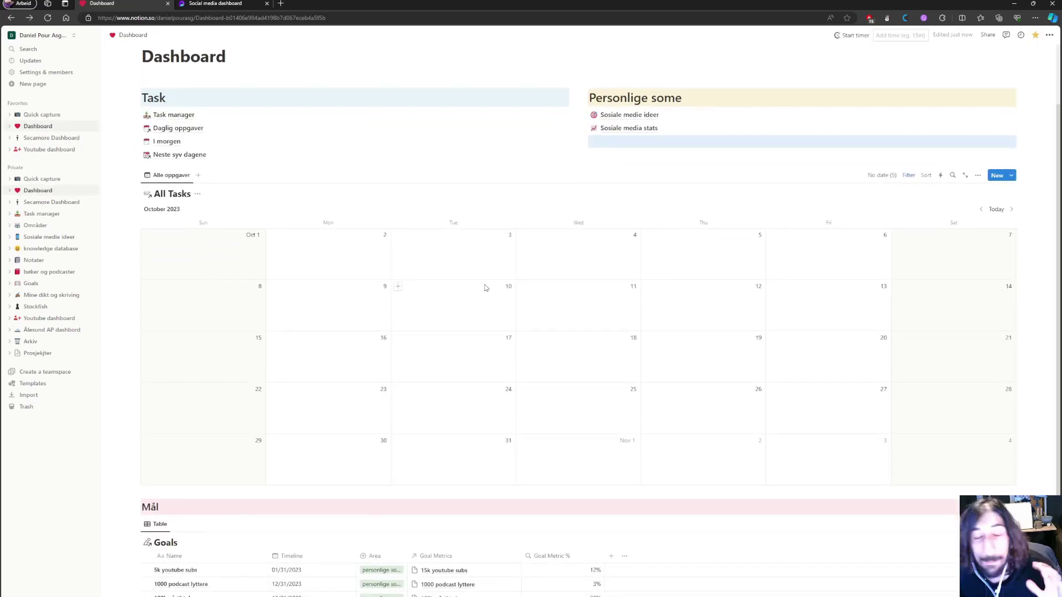
scroll(482, 292, up, 1)
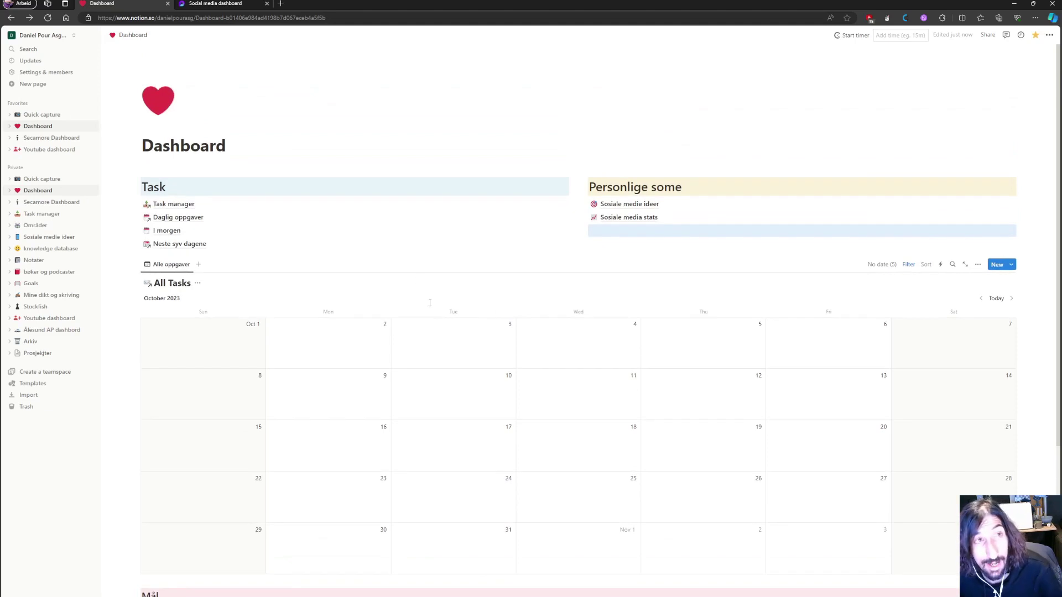
click(255, 4)
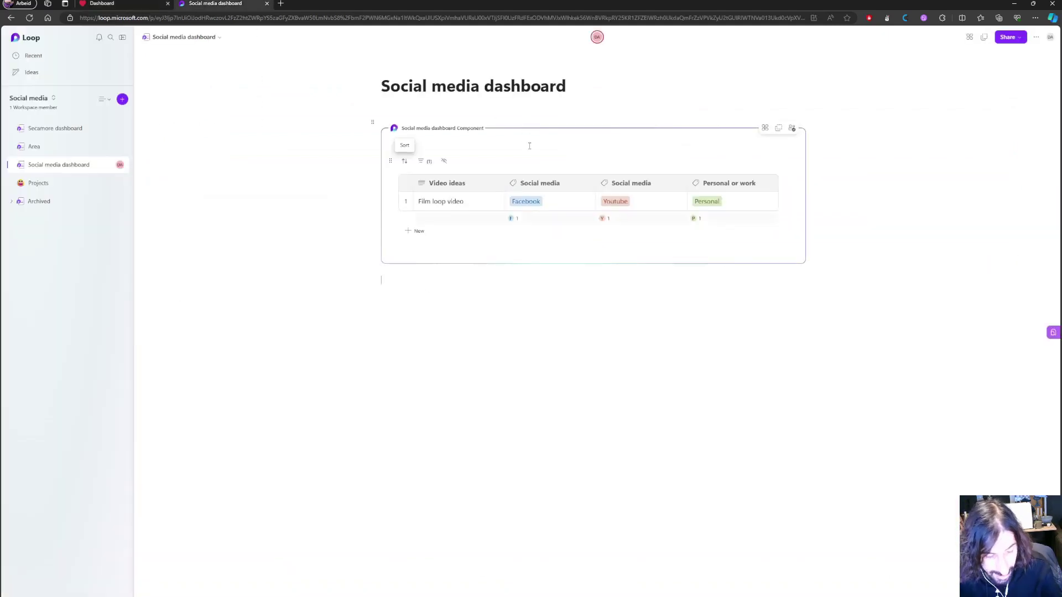
- Insert an @ link card to the Area page below the table and test-open it twice
text(@)
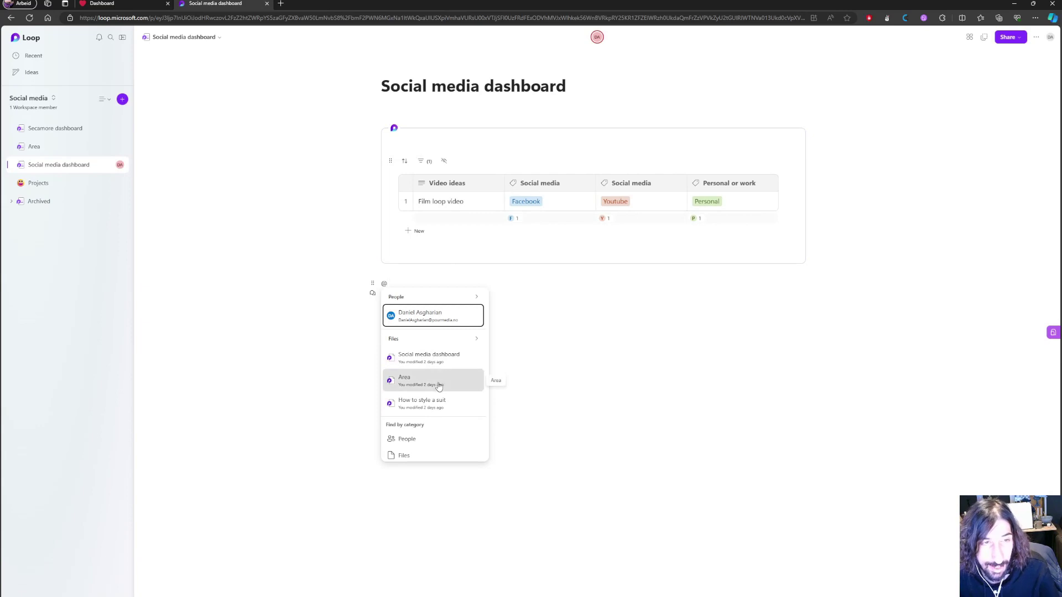
click(441, 386)
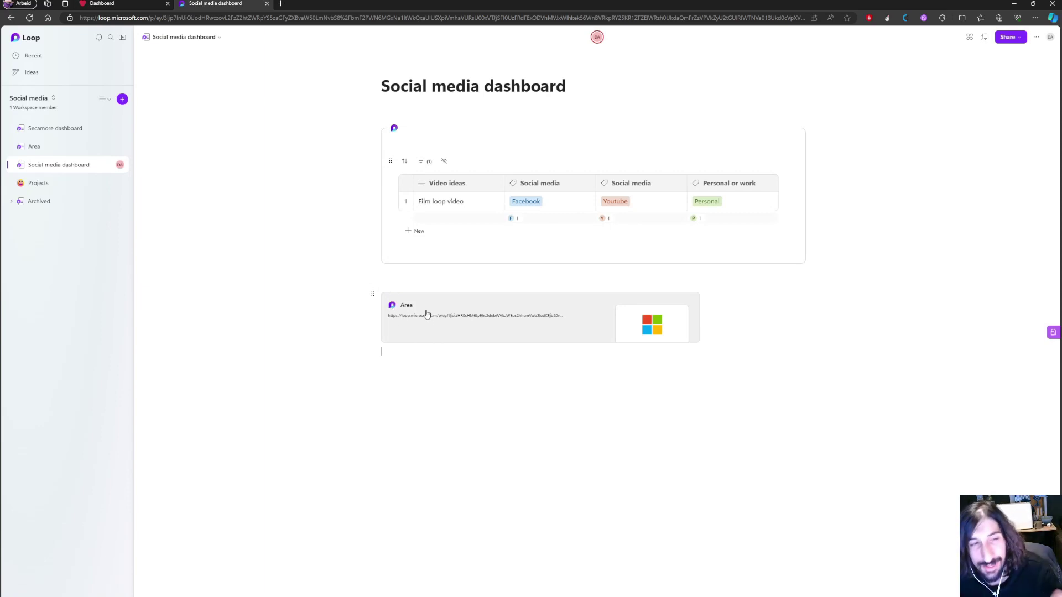
click(415, 313)
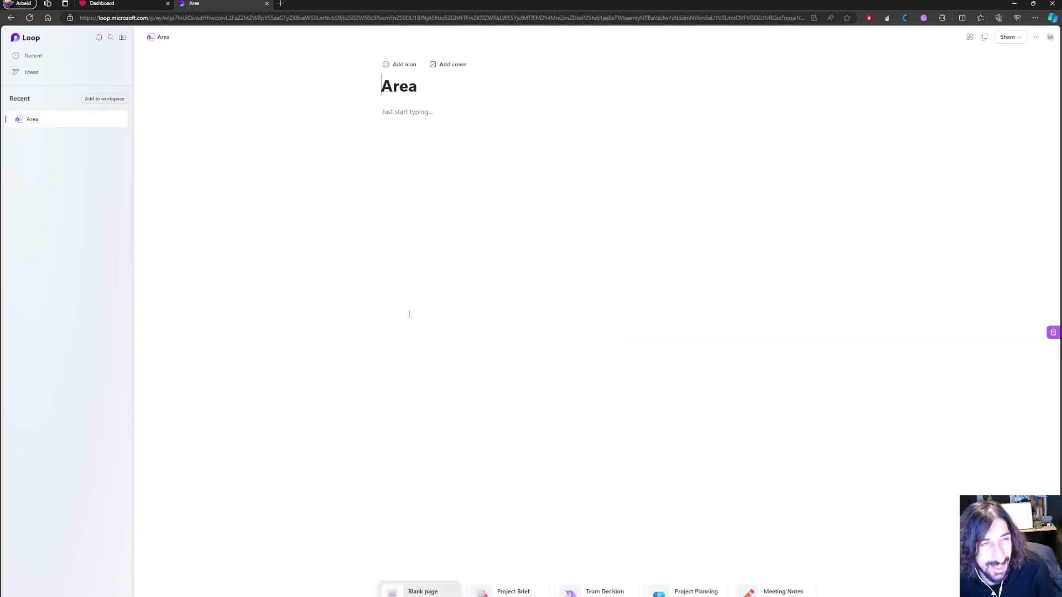
key(alt+Left)
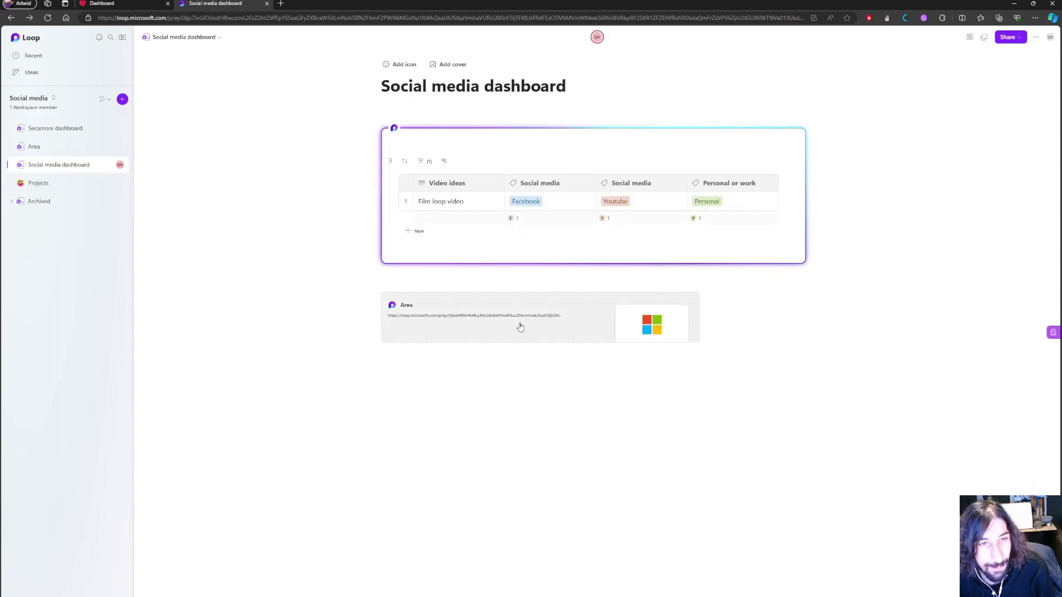
click(516, 316)
key(alt+Left)
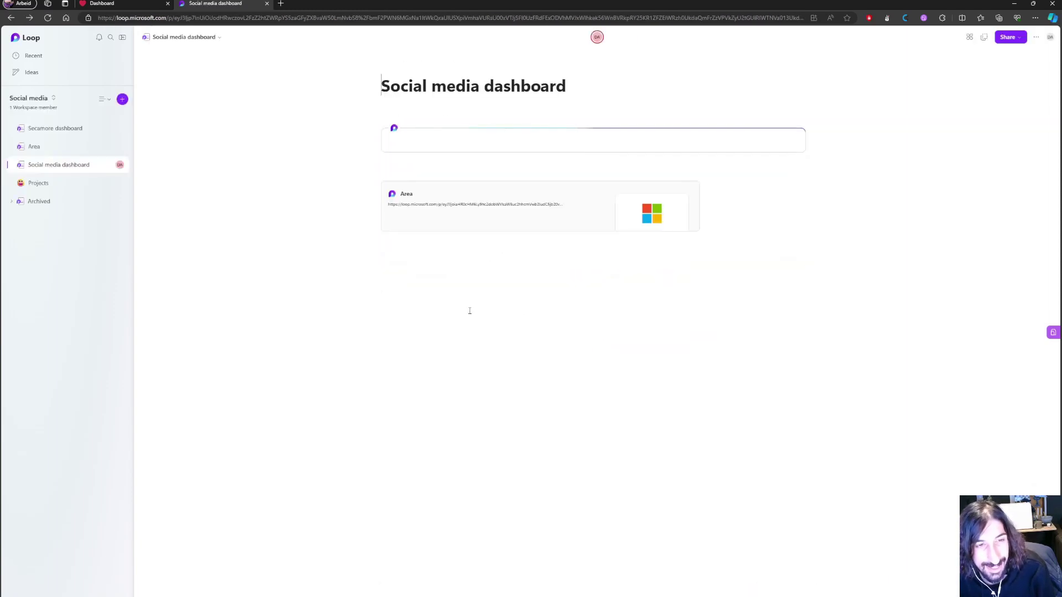
- Delete the stray word Area under the card, then switch to the Notion Dashboard
click(446, 360)
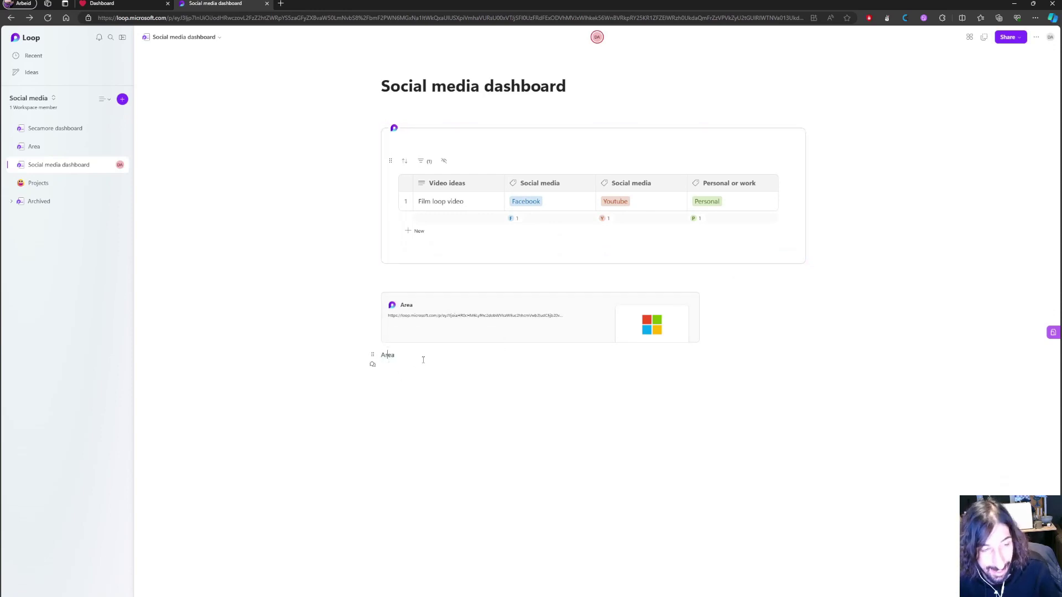
double_click(390, 356)
key(BackSpace)
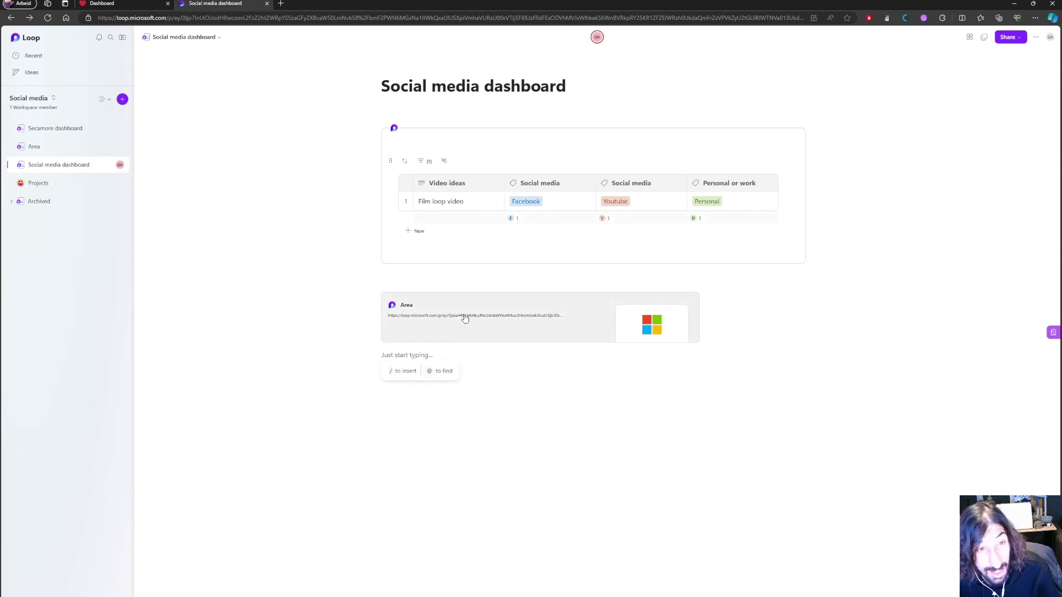
click(102, 3)
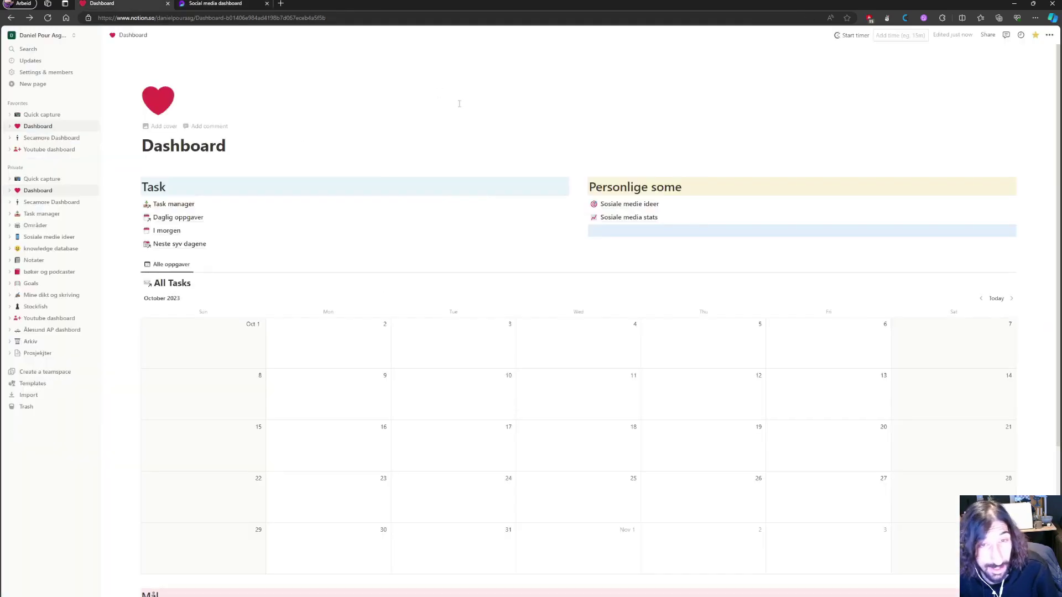
- Open Sosiale medie ideer from the Dashboard, then expand and collapse Quick capture in the sidebar
click(628, 205)
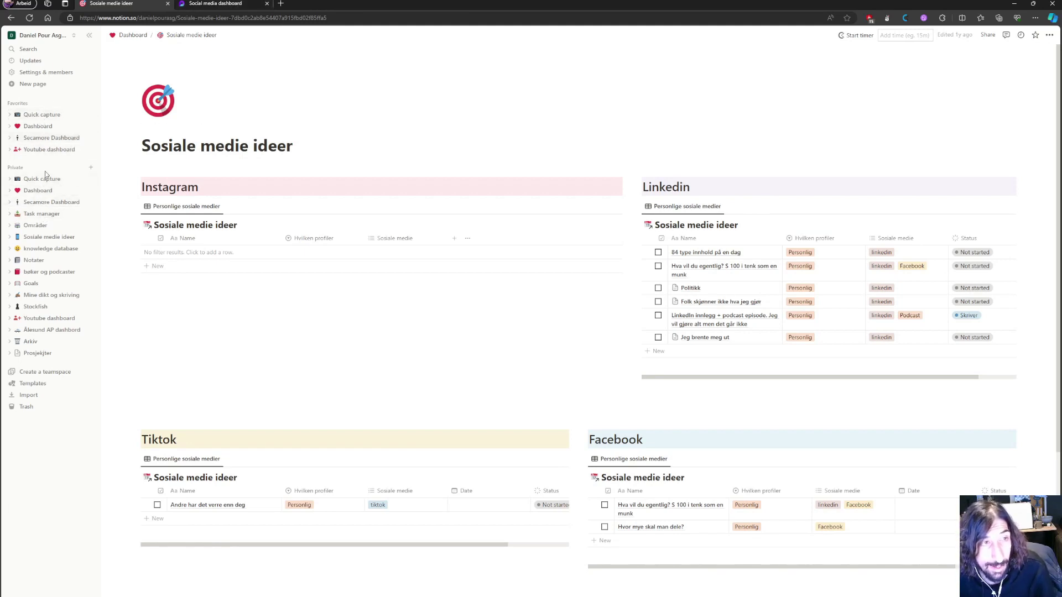
click(10, 180)
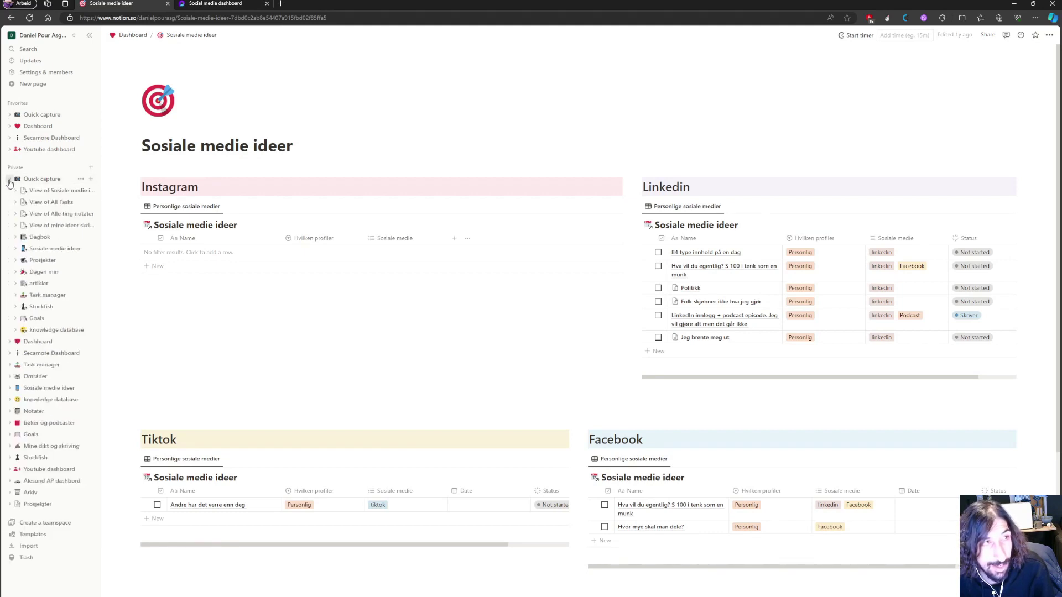
click(9, 180)
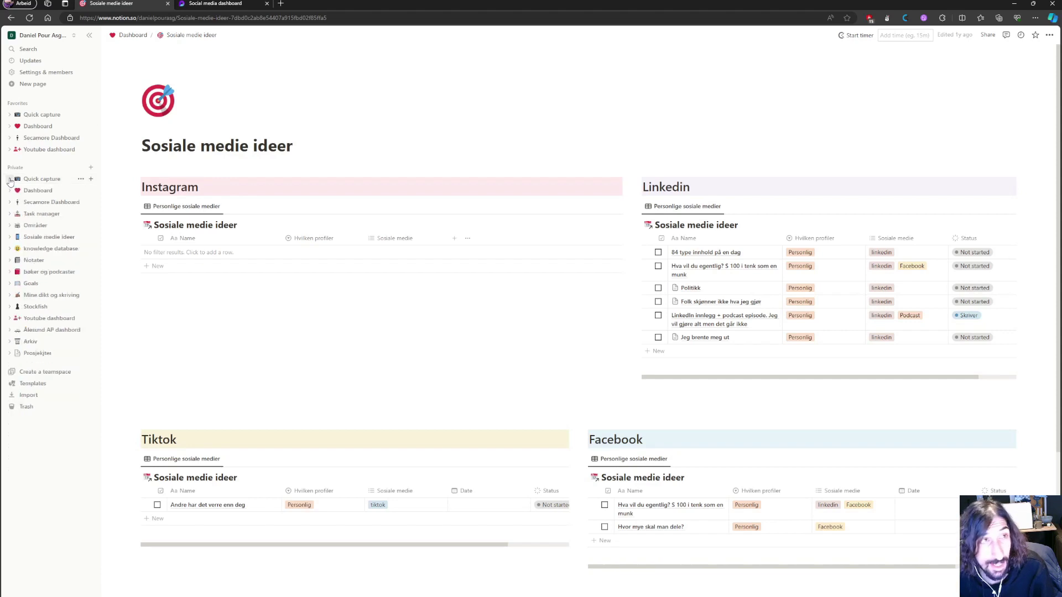
- Drag Social media dashboard under Secamore dashboard, toggle its subpages, then drag it back to top level
key(ctrl+Tab)
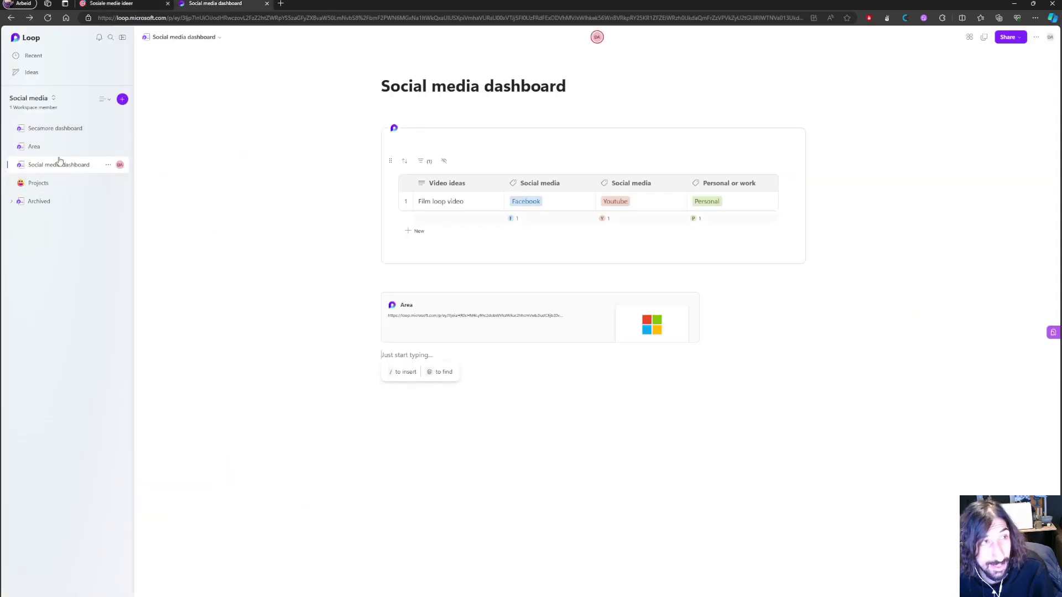
drag(65, 167, 59, 130)
click(10, 128)
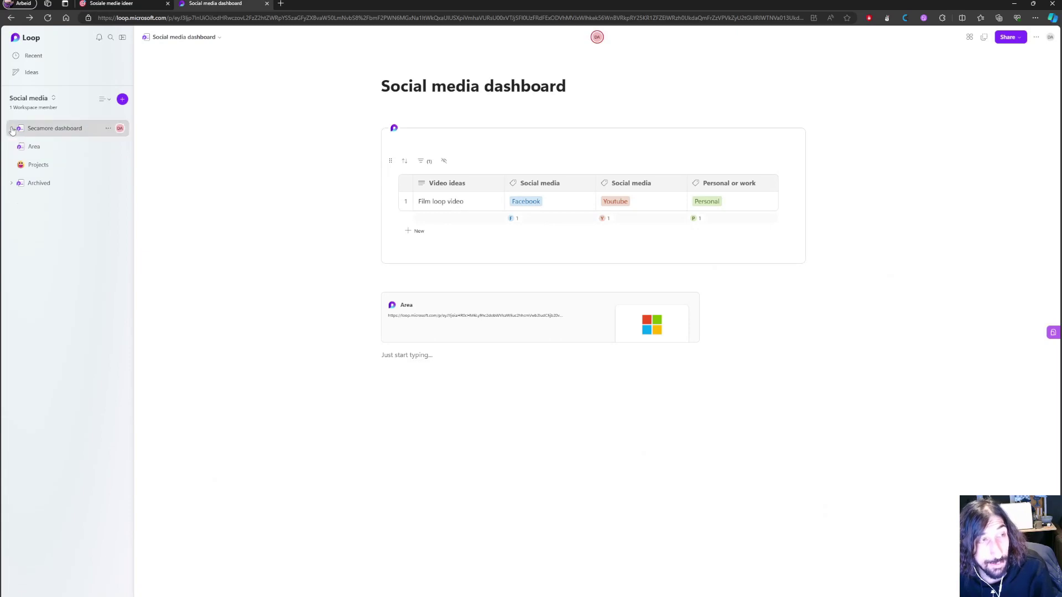
click(11, 128)
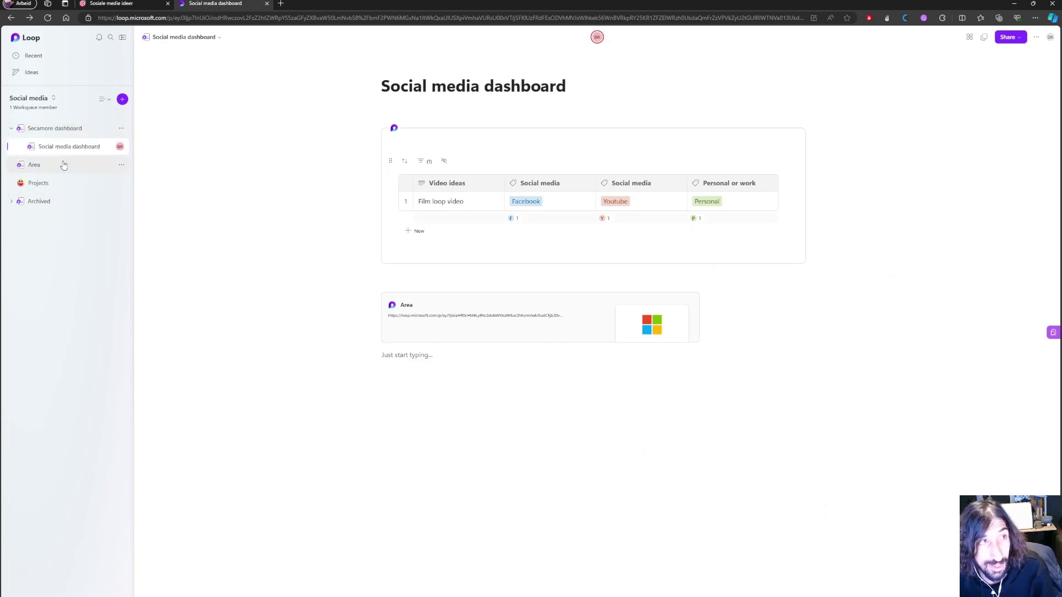
click(11, 128)
click(11, 129)
mouse_move(35, 148)
mouse_down()
mouse_move(65, 200)
mouse_move(51, 214)
mouse_move(37, 139)
mouse_up()
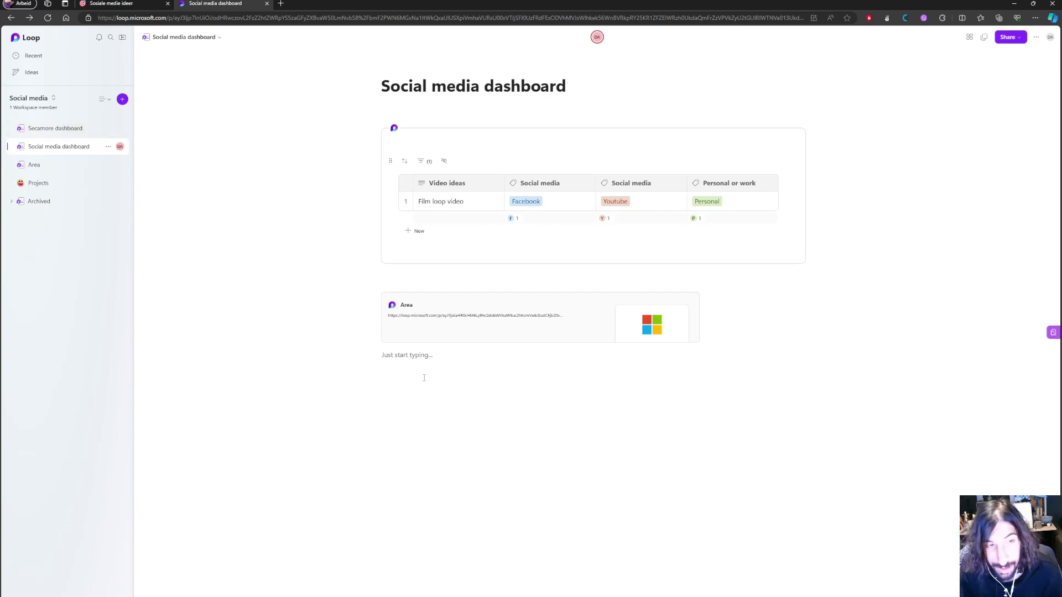
- Type @ and browse the Files mention suggestions and their extra options popup
text(@)
click(405, 344)
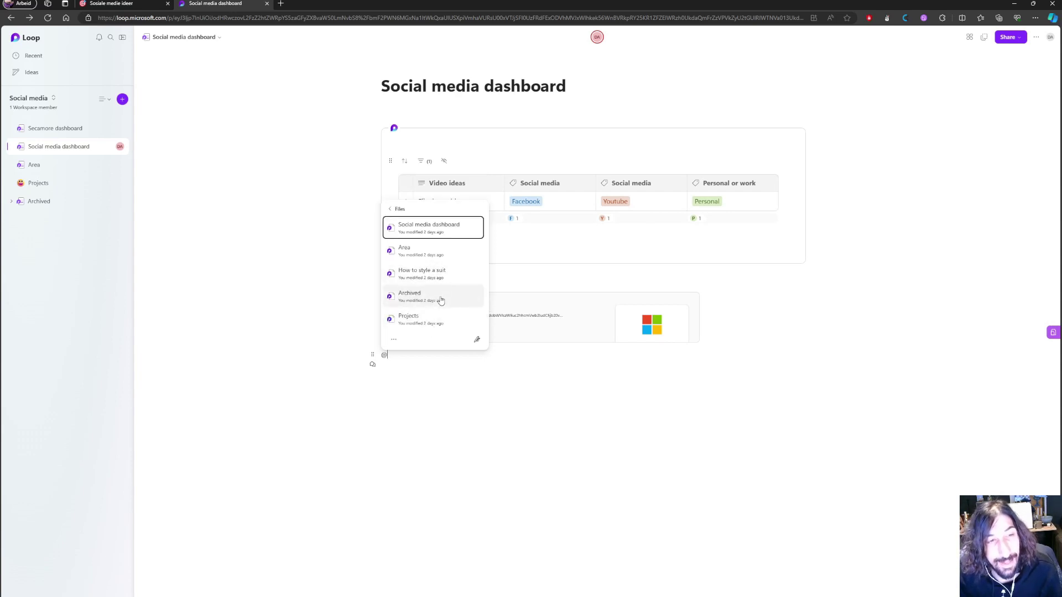
click(395, 340)
click(396, 340)
click(395, 208)
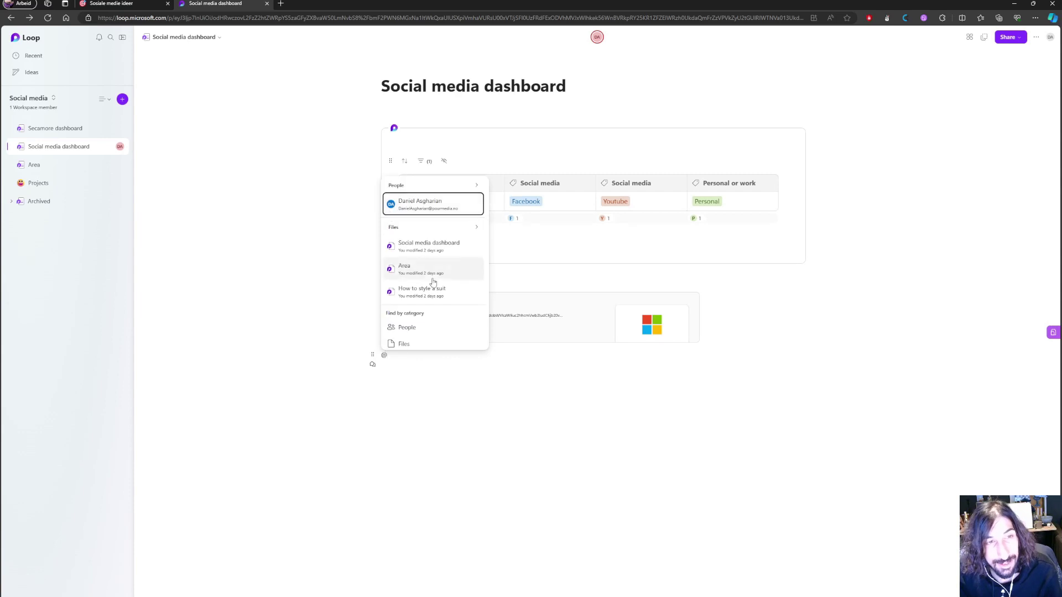
scroll(437, 296, down, 2)
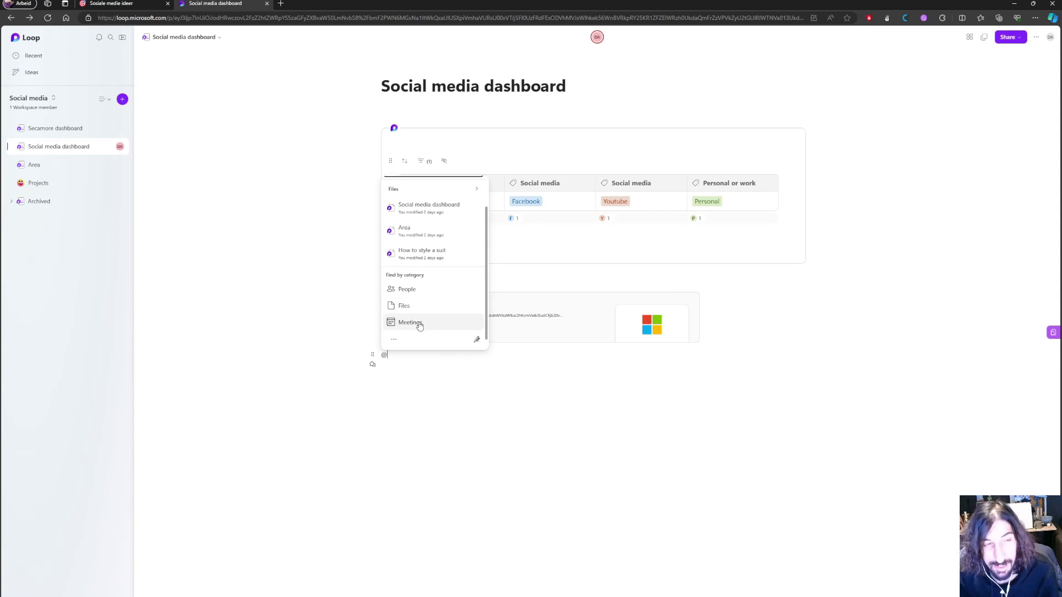
- Check the Meetings and People mention suggestions, then dismiss the menu and remove the @
click(420, 325)
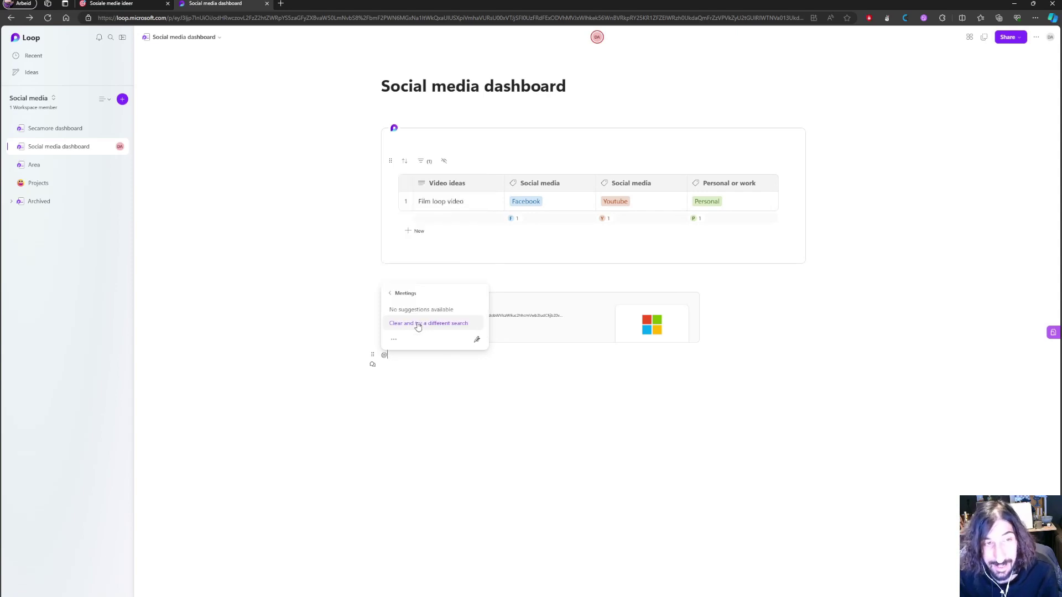
click(391, 294)
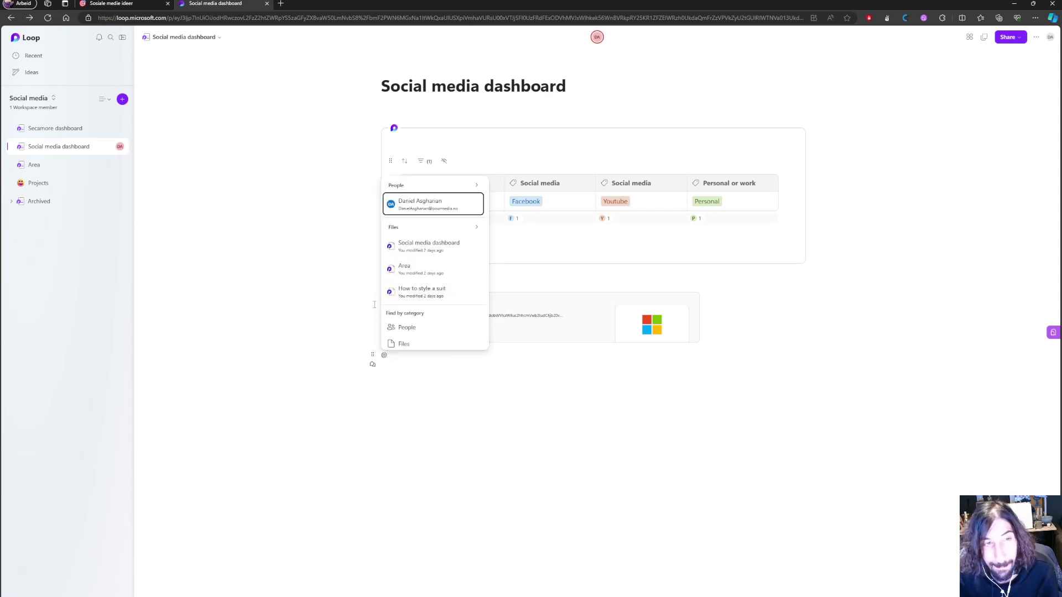
click(421, 329)
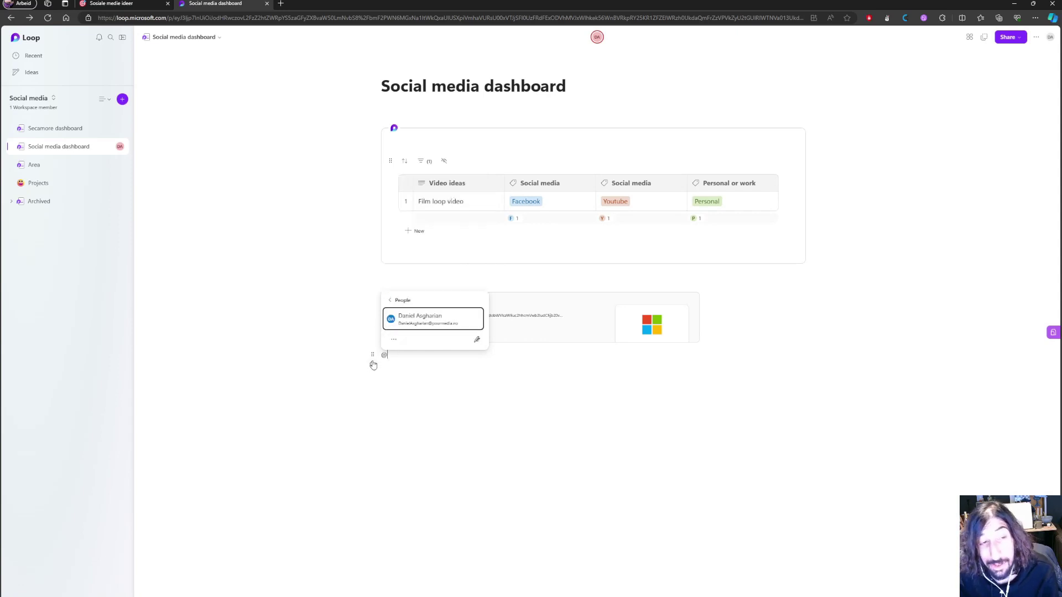
click(390, 300)
key(Escape)
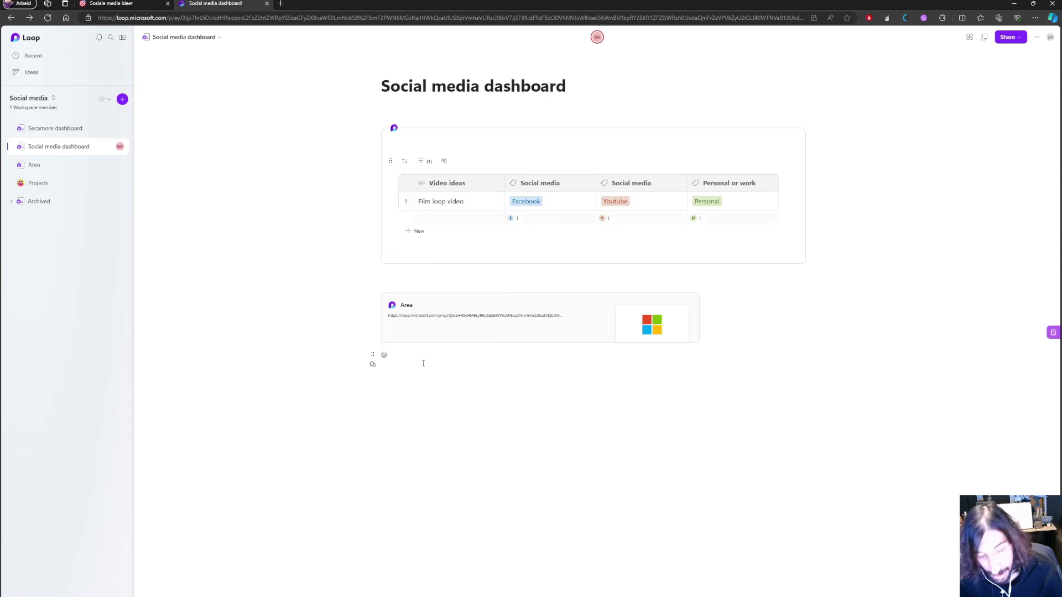
key(BackSpace)
- Start a block under the Instagram table, try /gi and /file, then clear them
click(109, 3)
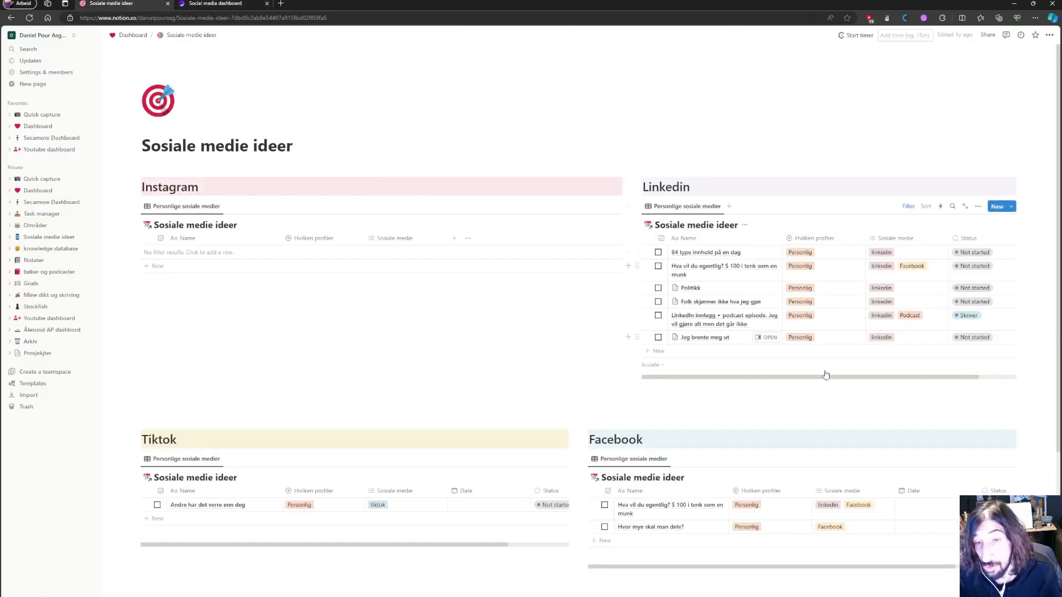
drag(817, 377, 870, 377)
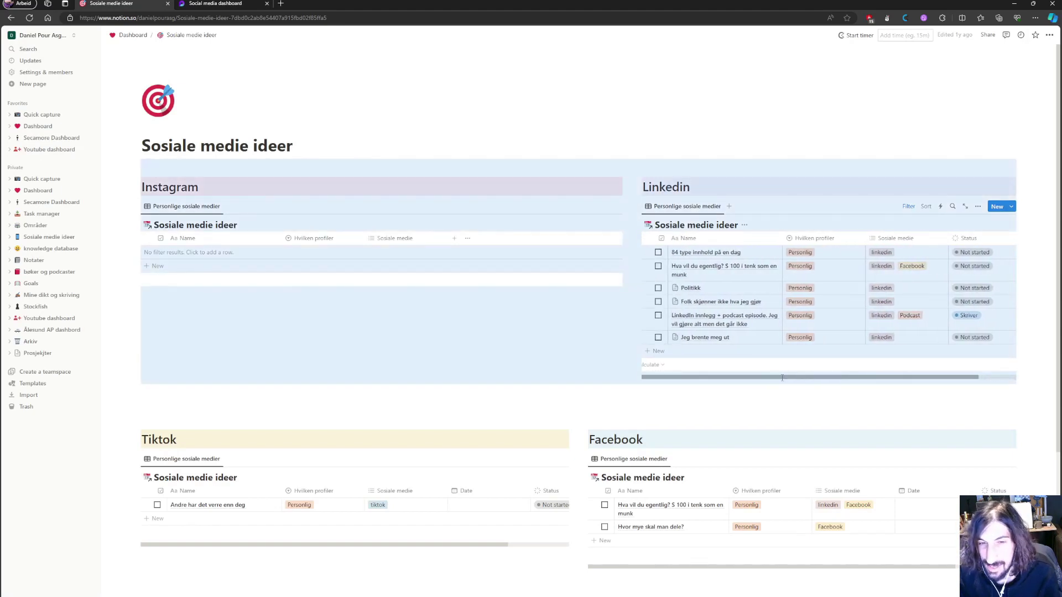
click(452, 376)
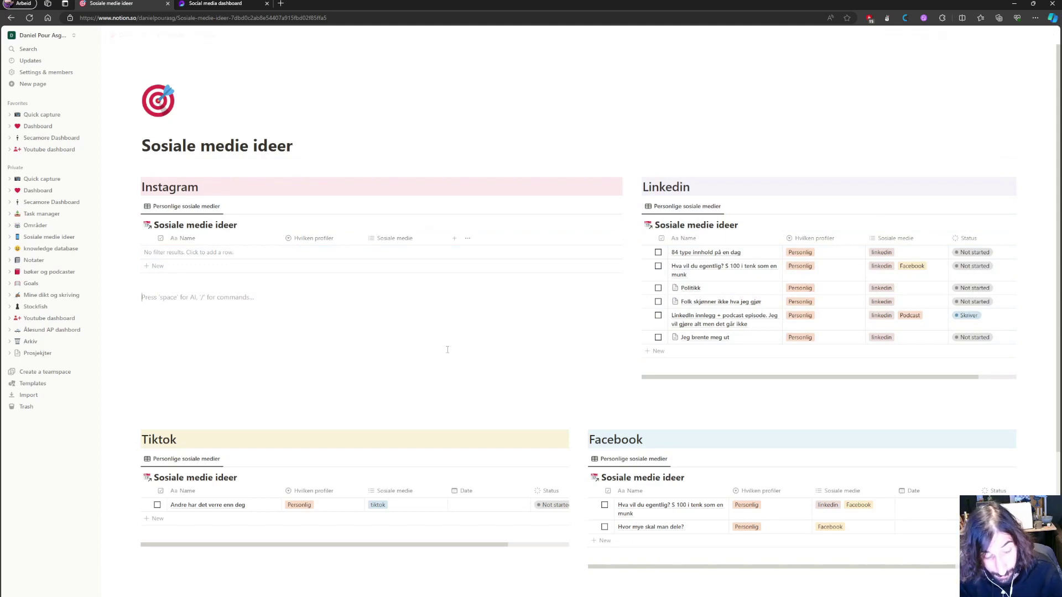
text(/file)
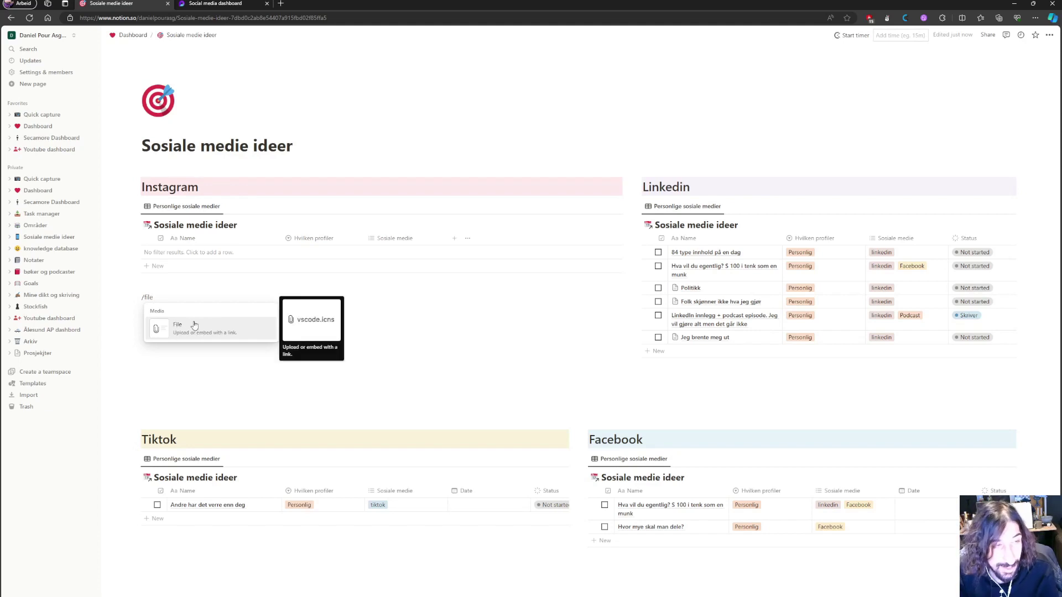
key(BackSpace)
key(BackSpace)
key(BackSpace)
key(BackSpace)
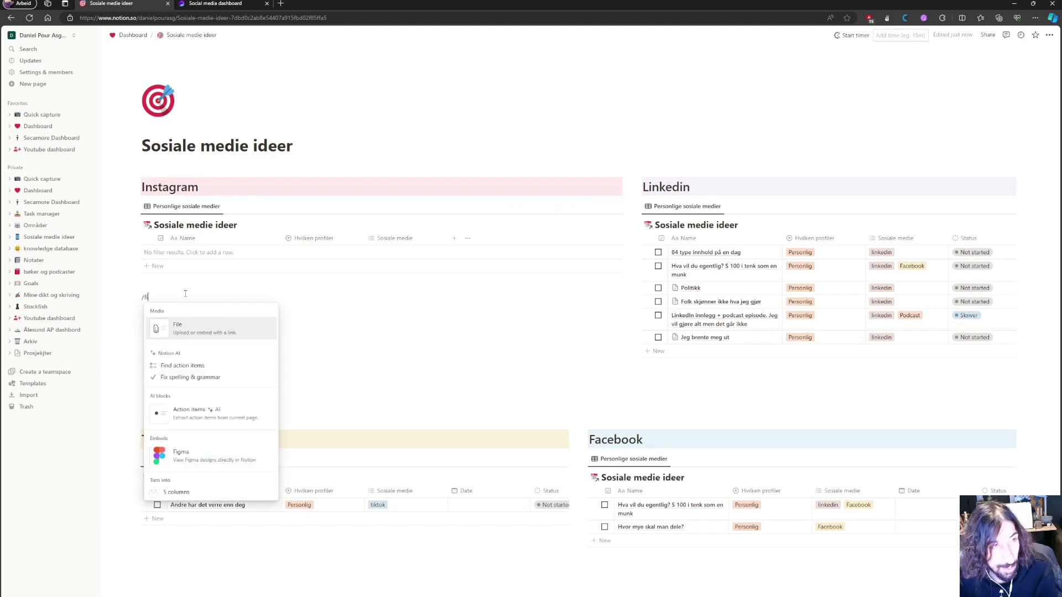
key(BackSpace)
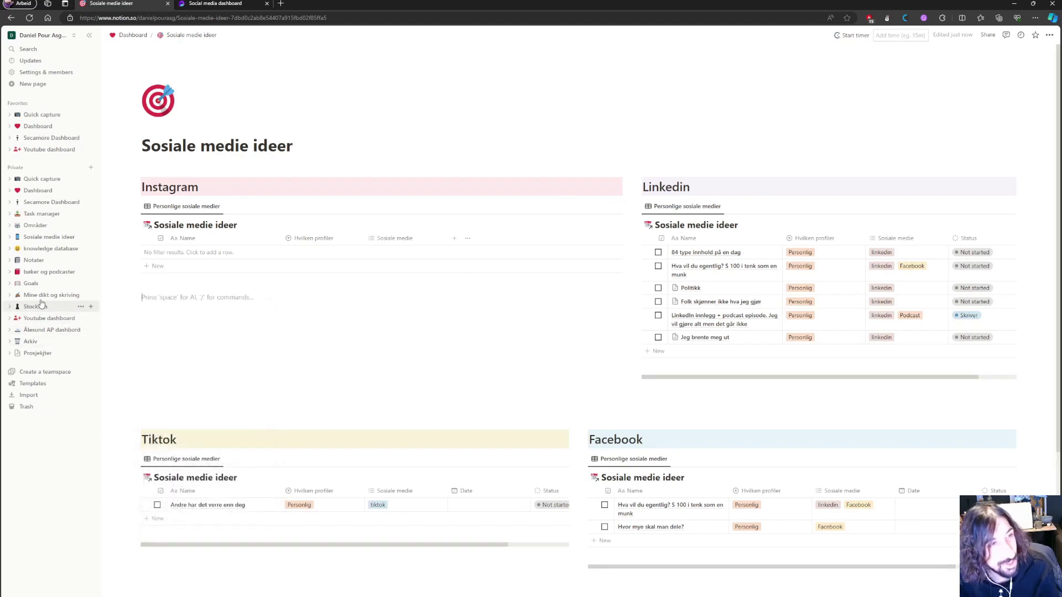
- Open Notion's Områder page, glance at the Loop dashboard, and return to Områder
click(50, 225)
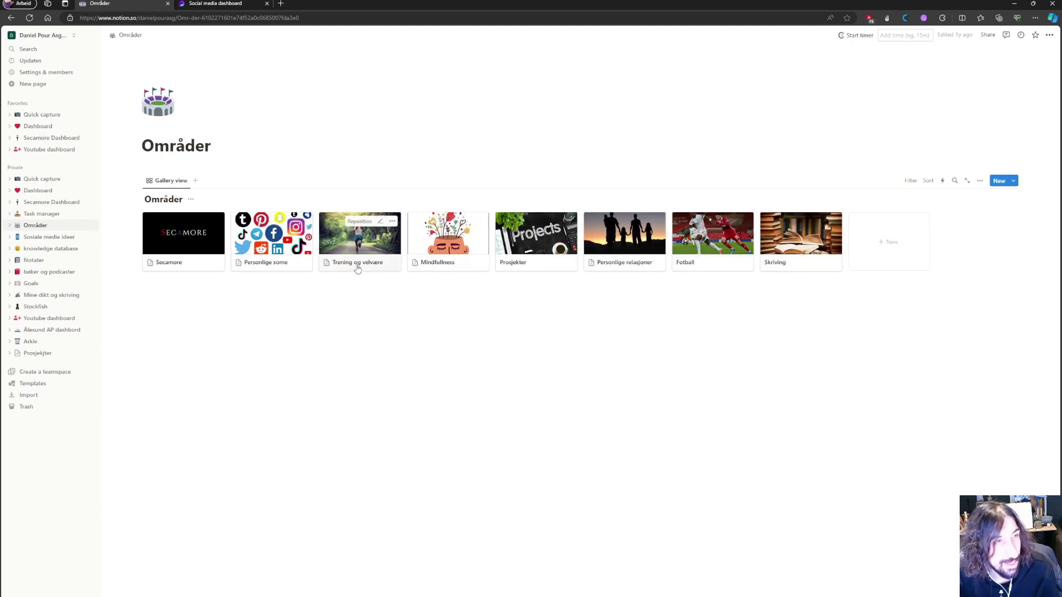
click(210, 4)
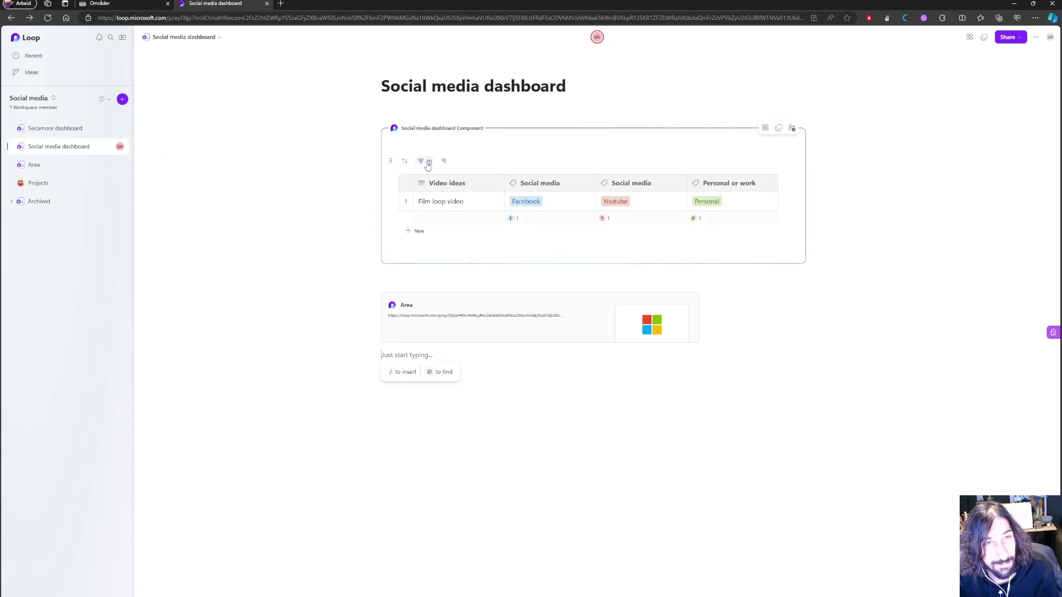
click(95, 3)
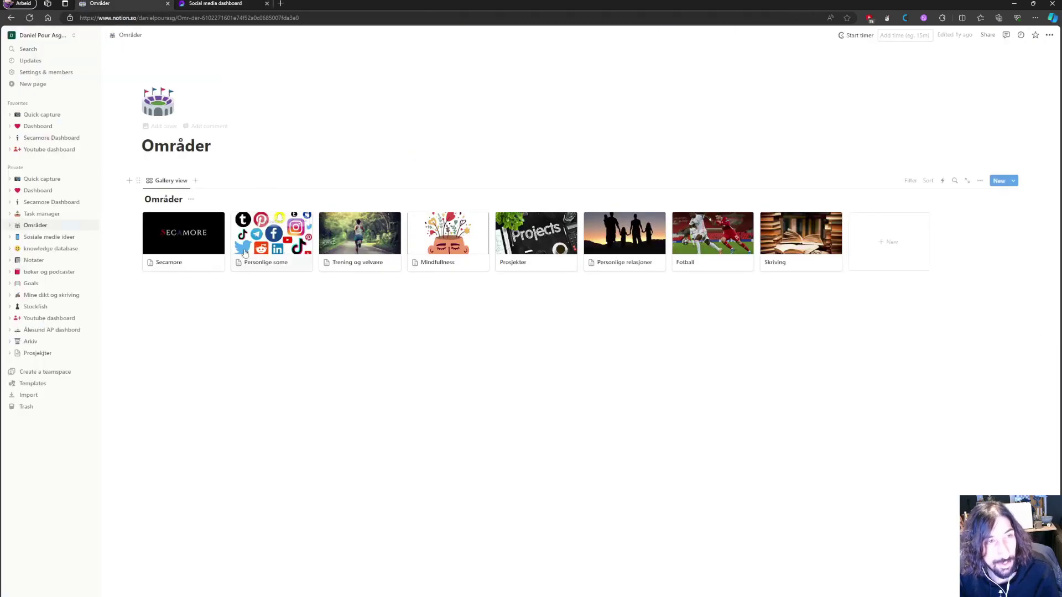
- Check the Områder Gallery view options without changes, then return to the Loop dashboard
click(170, 182)
click(170, 182)
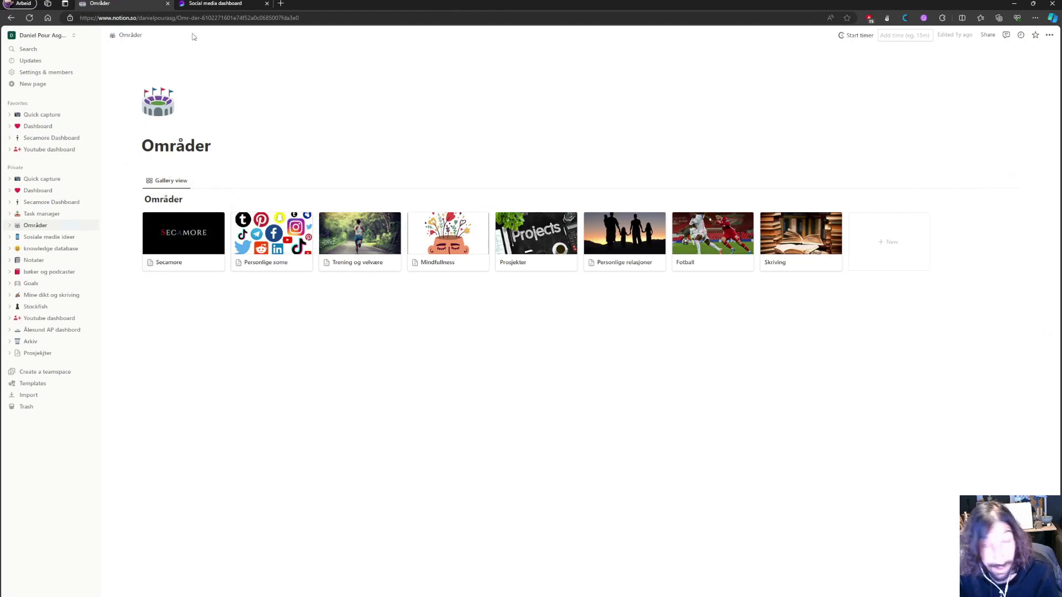
click(208, 3)
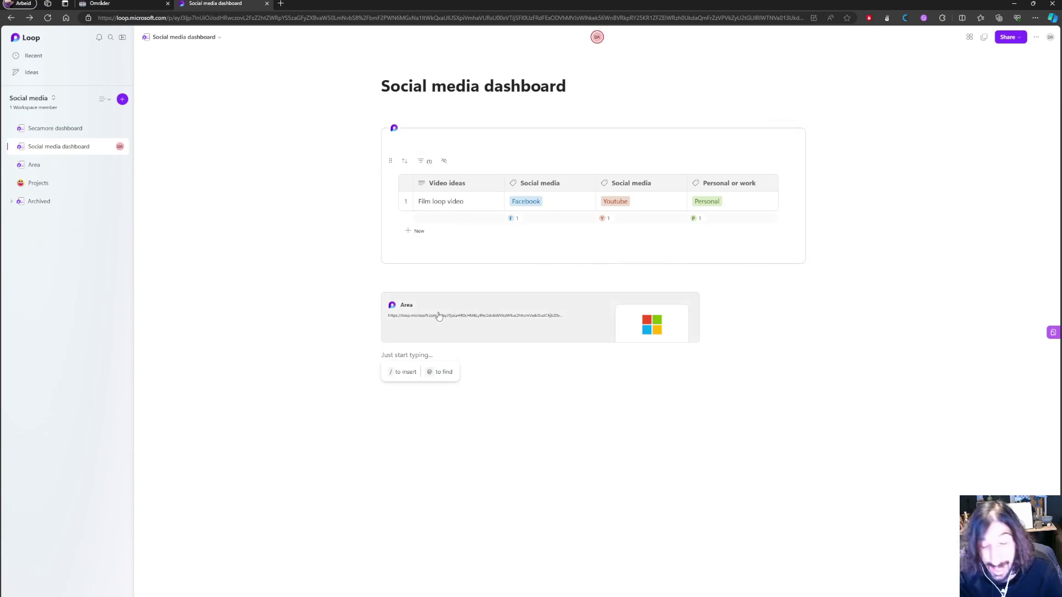
- Look over the Loop table's filter and component options, leaving them unchanged
click(421, 162)
click(420, 162)
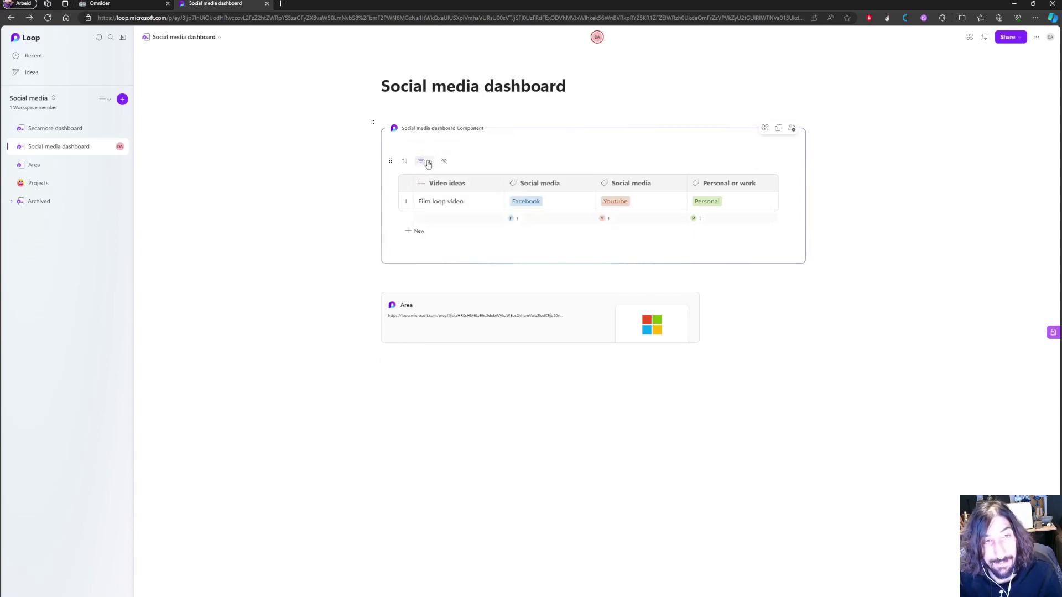
click(391, 161)
click(391, 162)
click(390, 162)
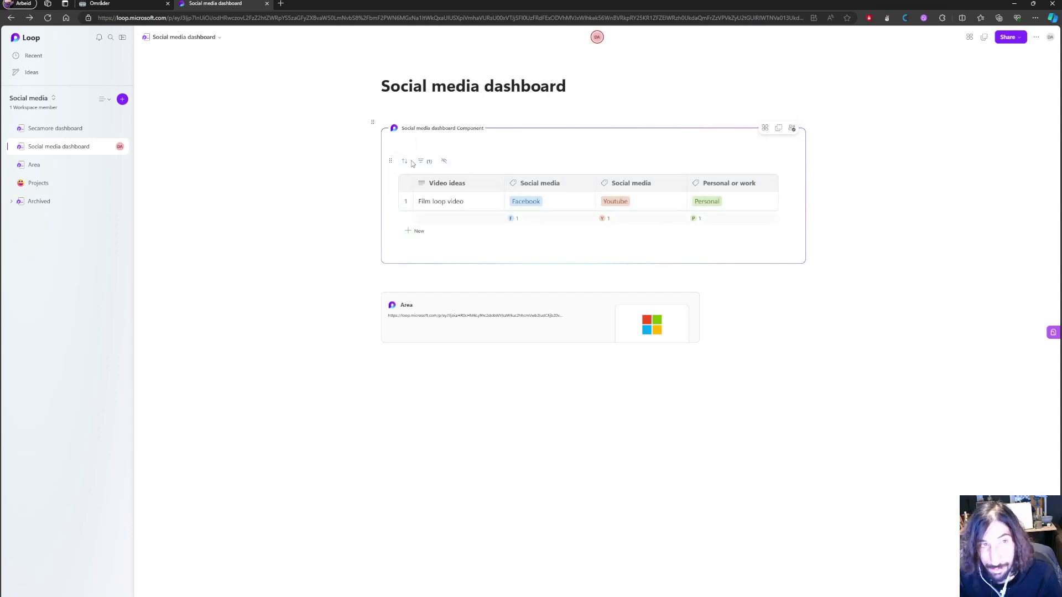
- Review the table's applied sorts and hidden-column list, then return to Notion's Områder page
click(405, 161)
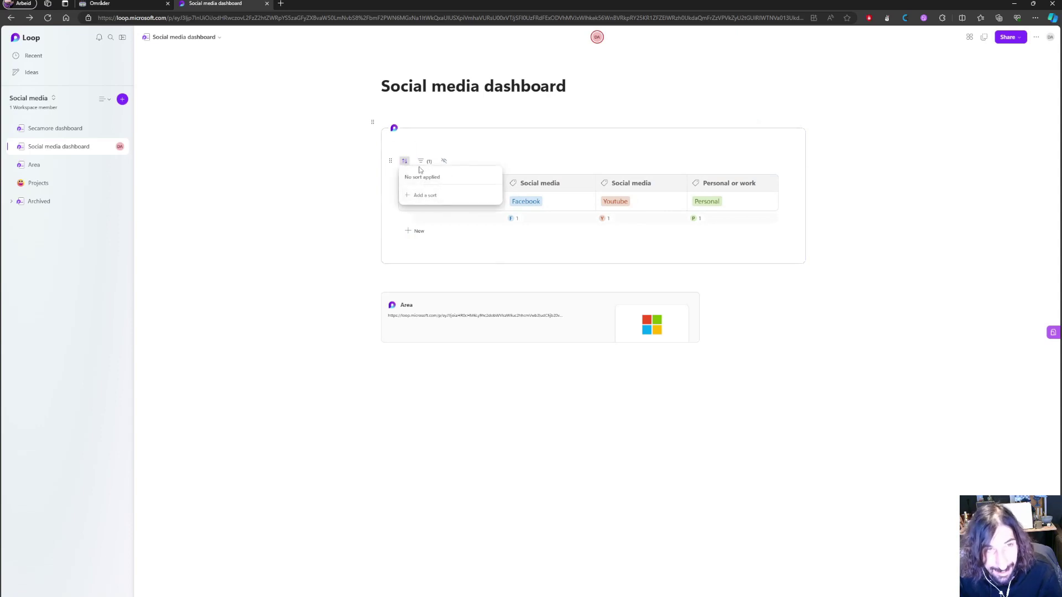
click(426, 155)
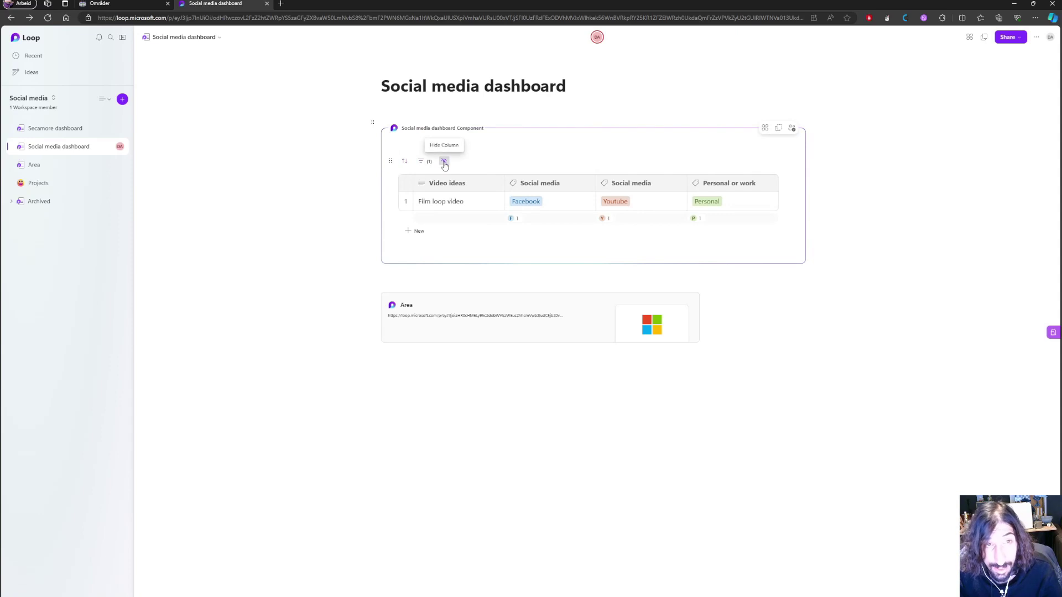
click(444, 162)
click(444, 162)
key(ctrl+shift+Tab)
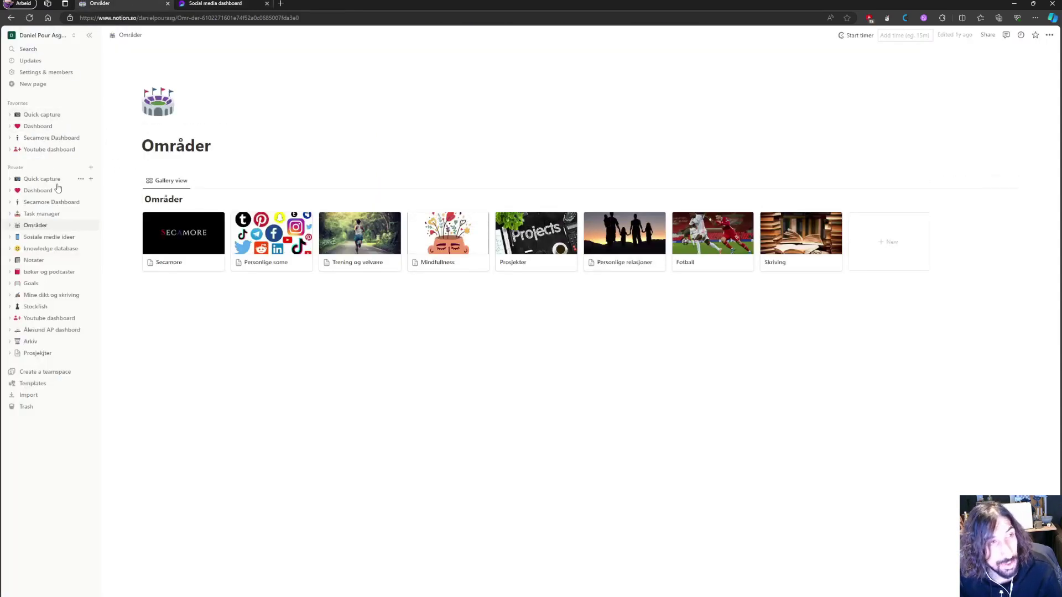
- Reach Sosiale medie ideer via Secamore Dashboard and hide its Likes column in Alle ideer
click(50, 138)
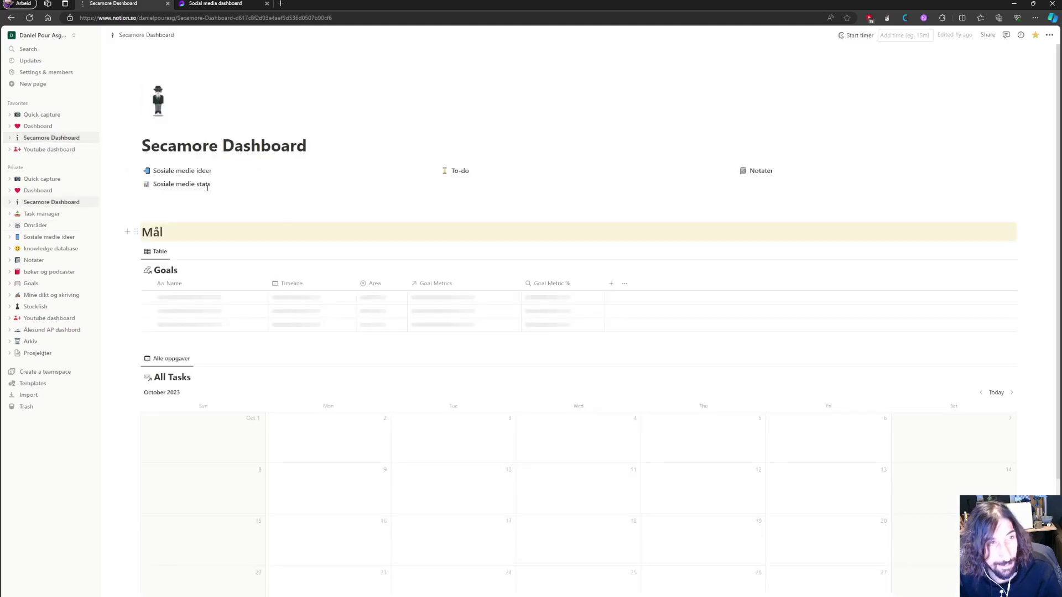
click(178, 176)
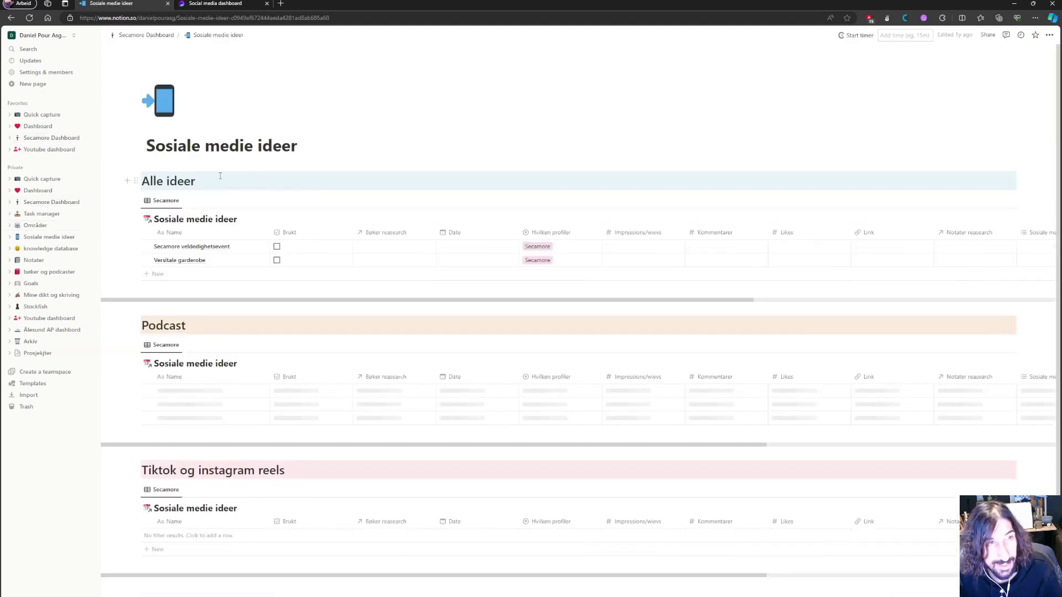
click(802, 235)
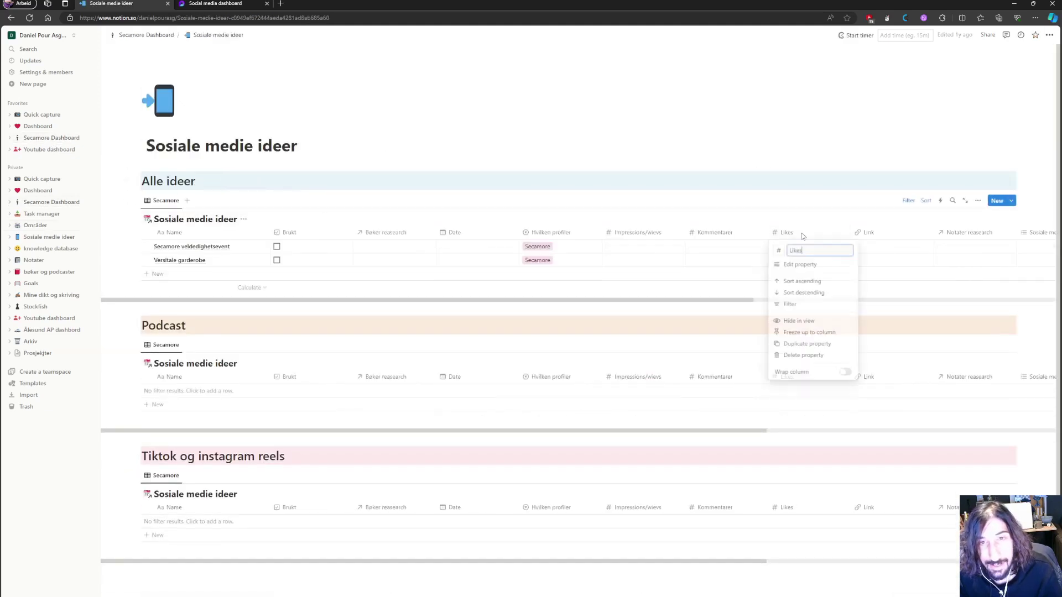
click(815, 322)
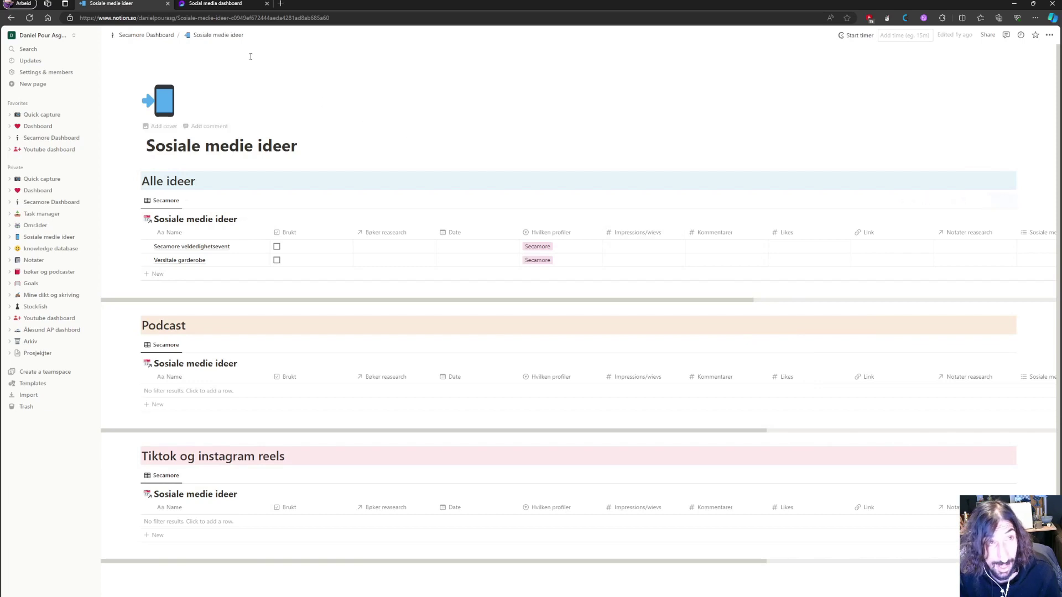
click(224, 5)
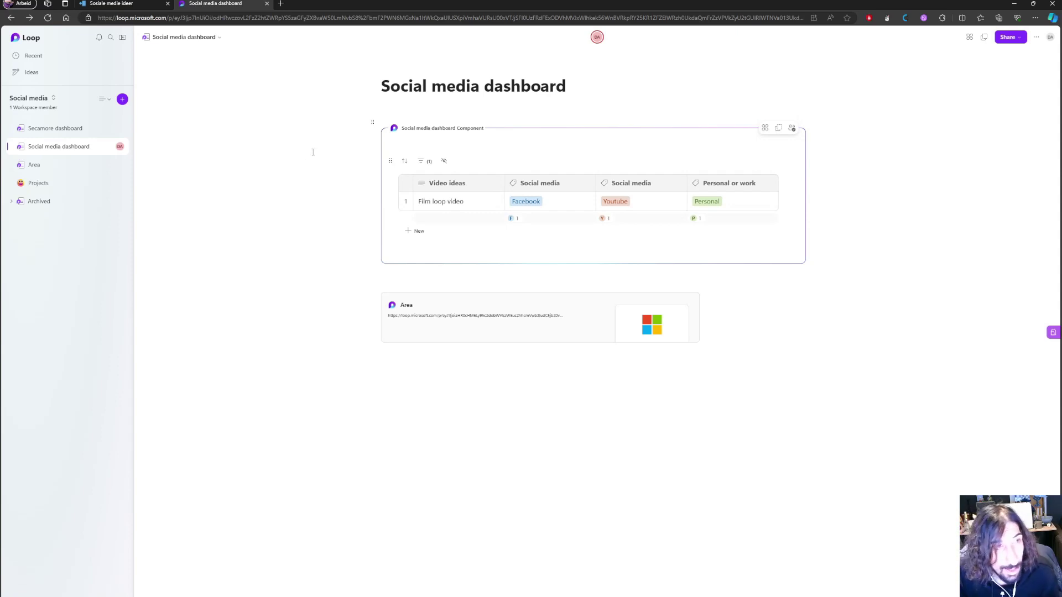
- Open the Favorites Dashboard and scroll through its October 2023 calendar and Mål table
click(111, 3)
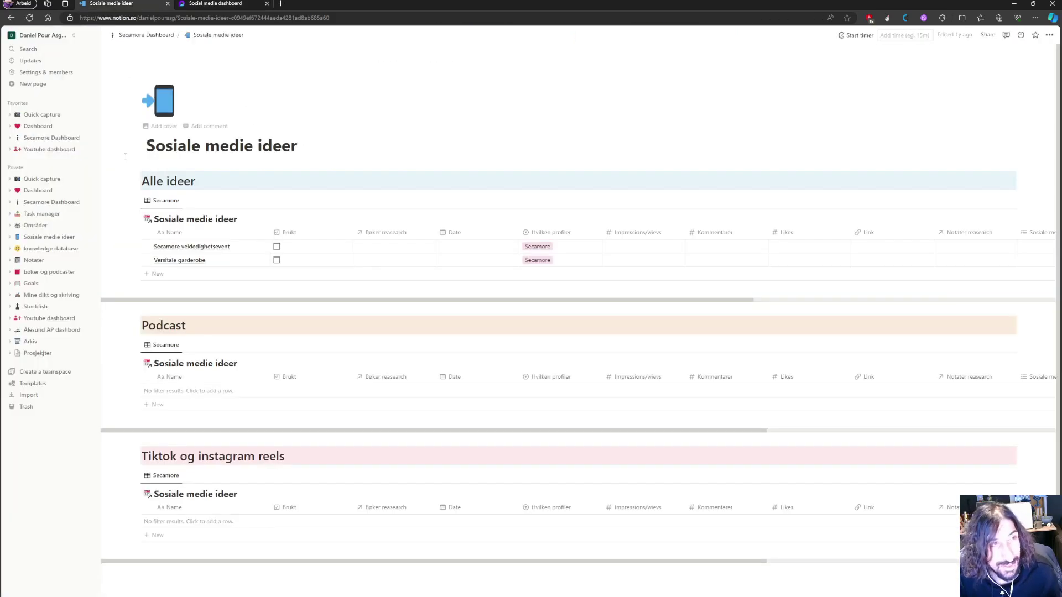
click(44, 126)
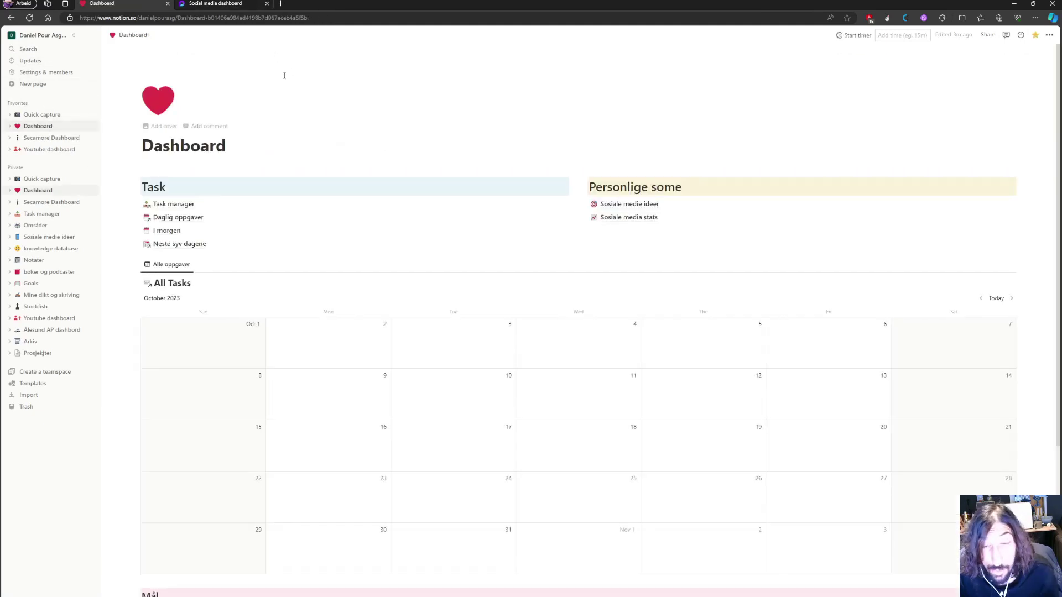
scroll(416, 134, down, 3)
scroll(416, 135, up, 1)
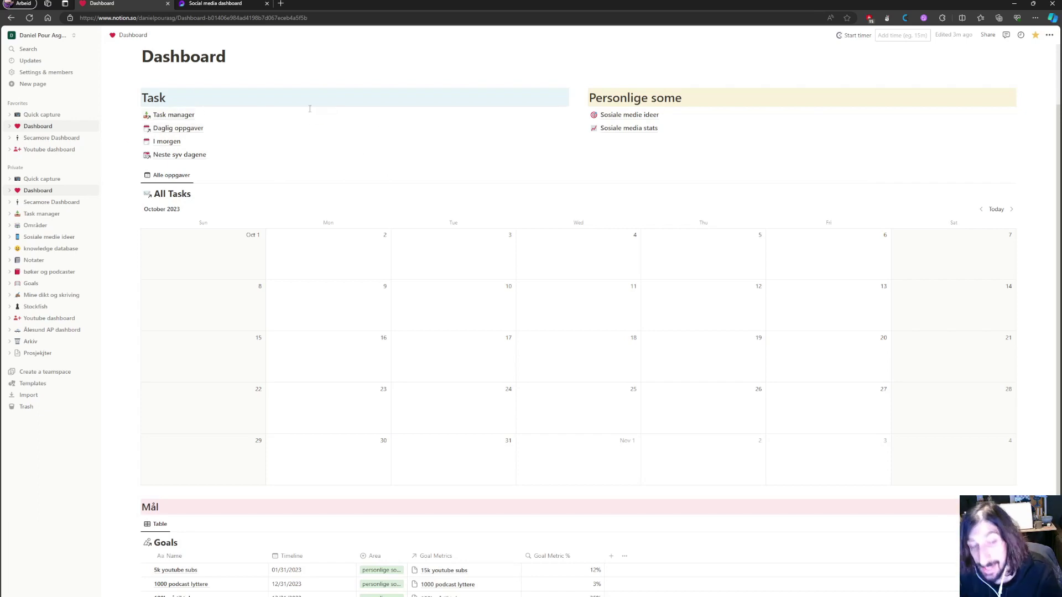
click(215, 6)
click(486, 386)
text(/)
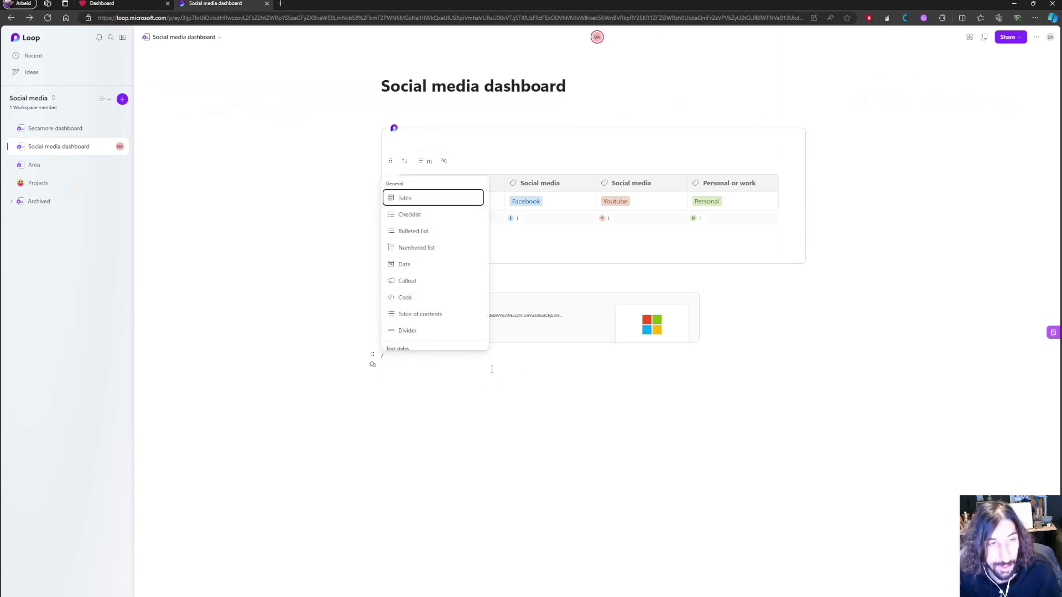
scroll(430, 291, down, 2)
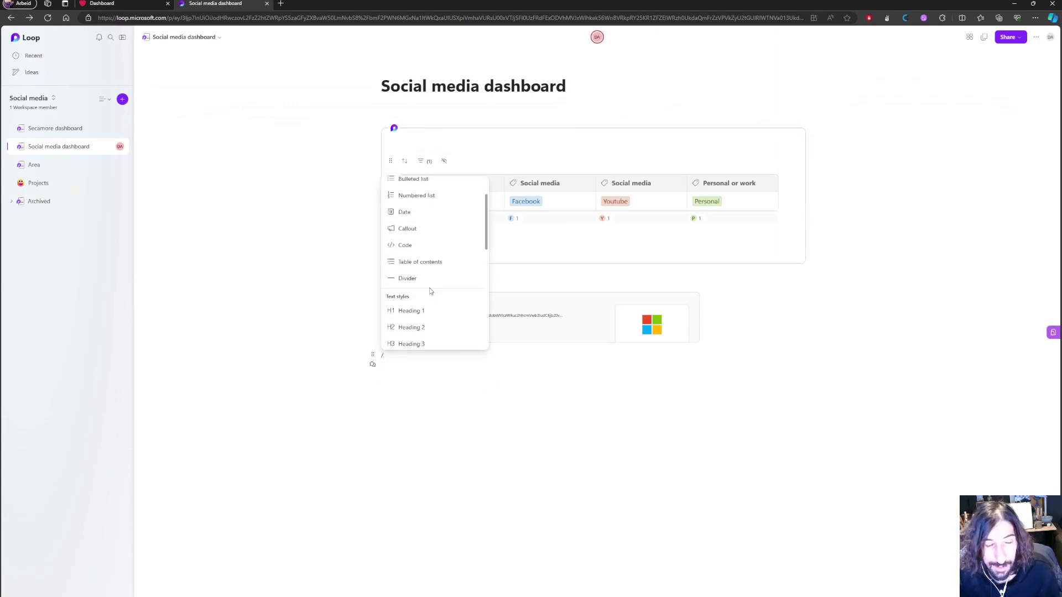
scroll(430, 290, down, 2)
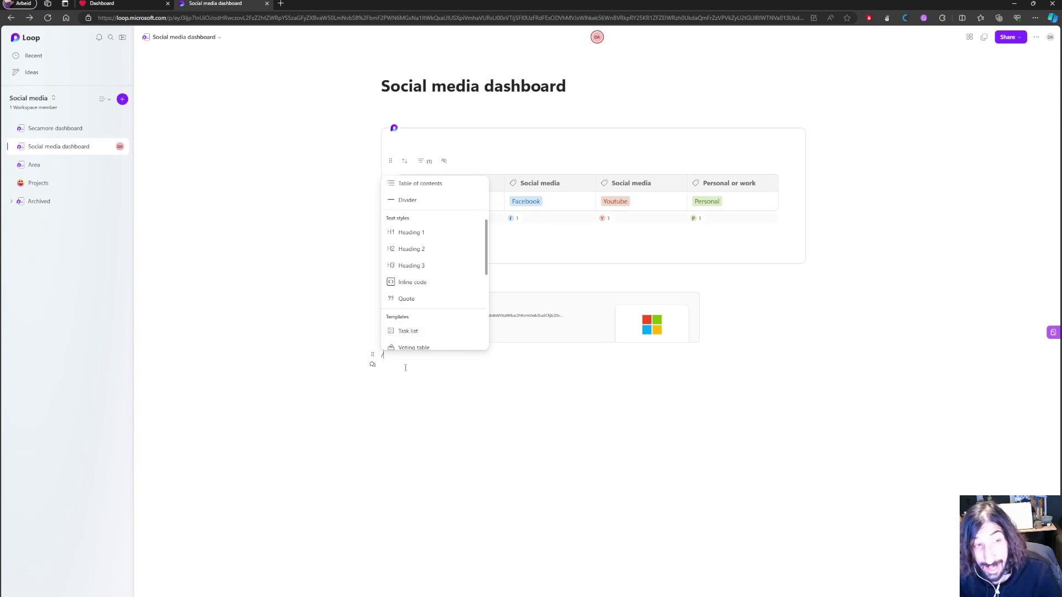
key(BackSpace)
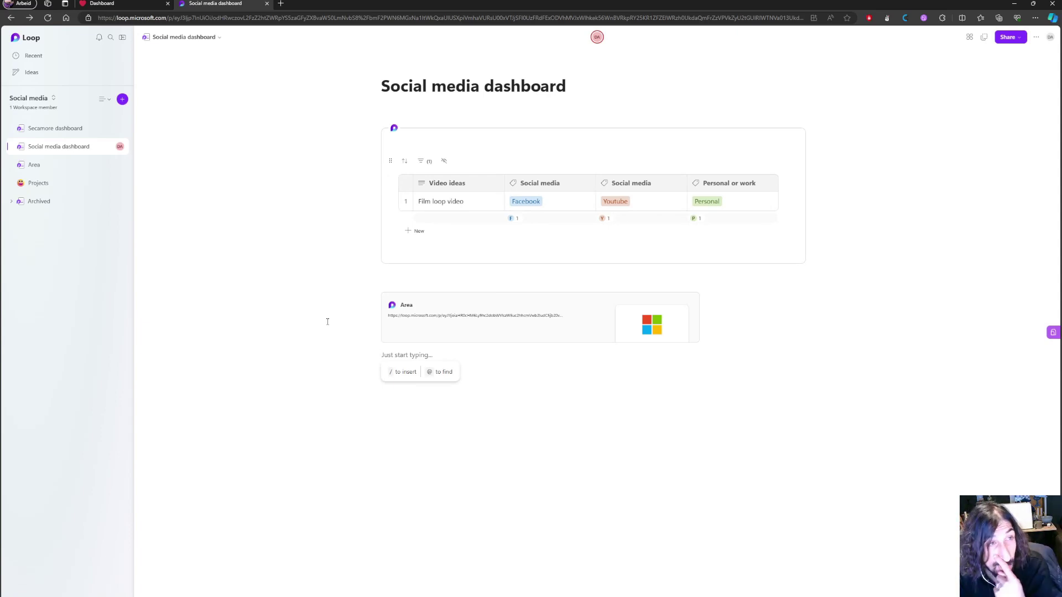
- Preview the I morgen and Daglig oppgaver task pages on Notion's Dashboard
click(93, 3)
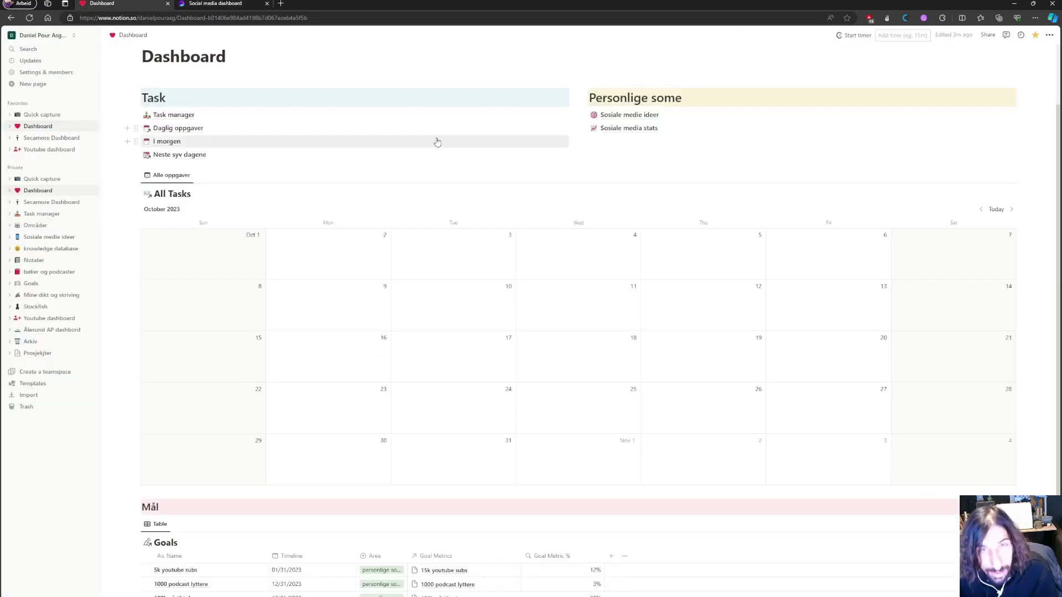
mouse_move(437, 142)
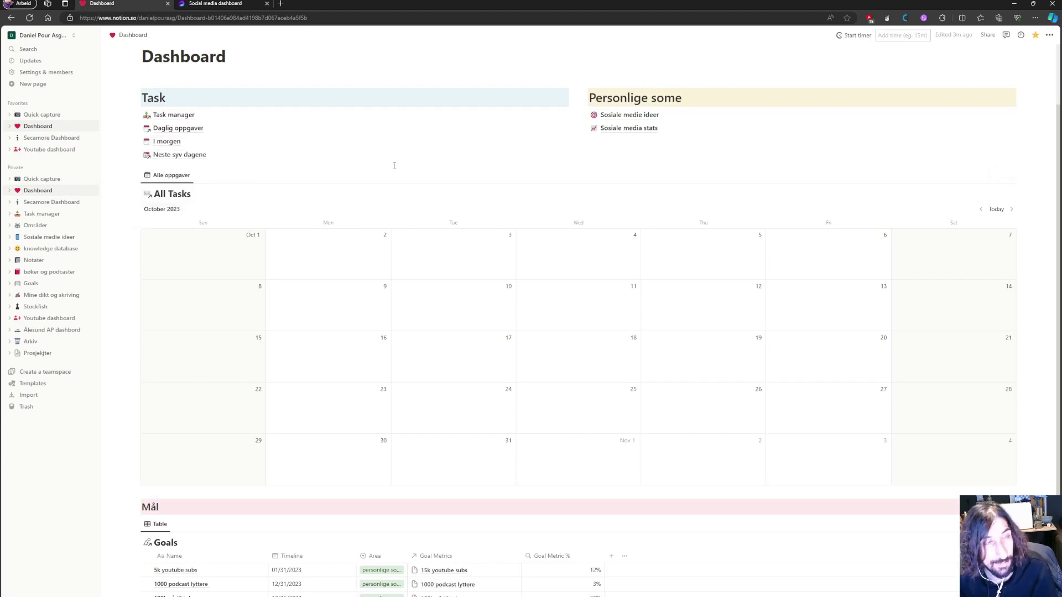
mouse_move(220, 131)
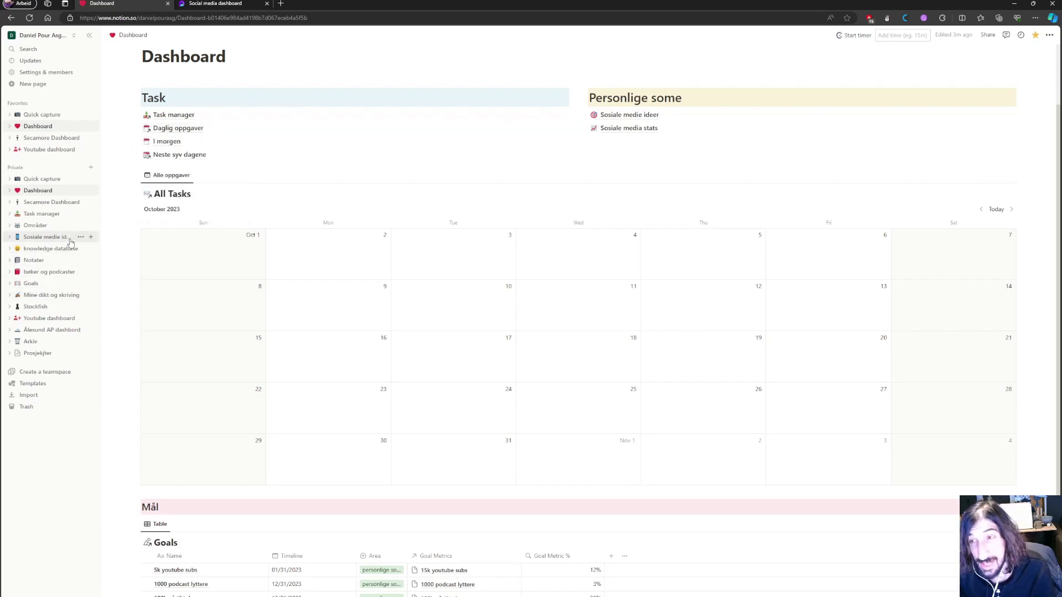
click(222, 4)
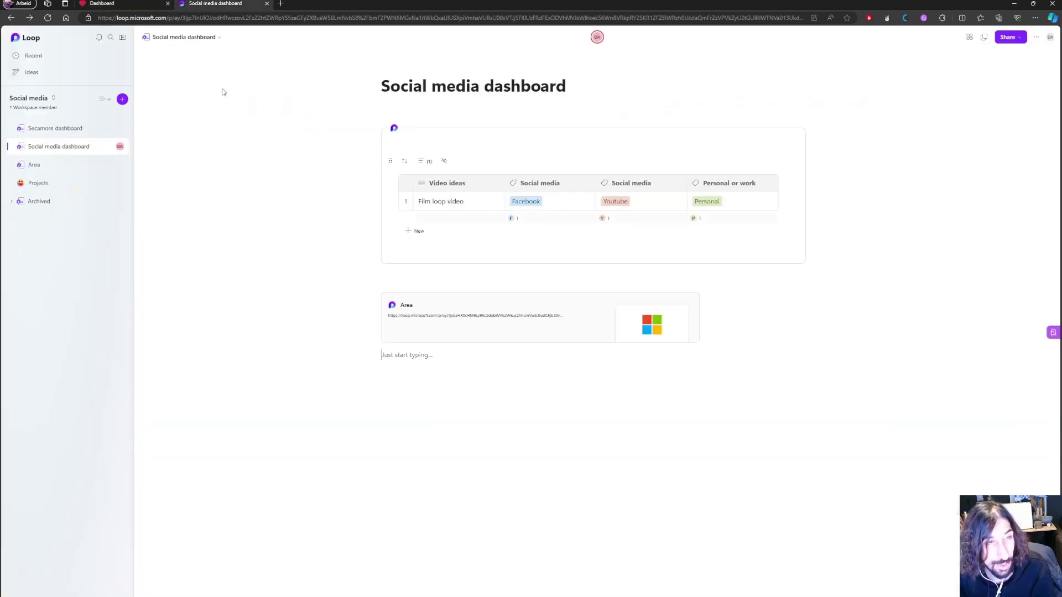